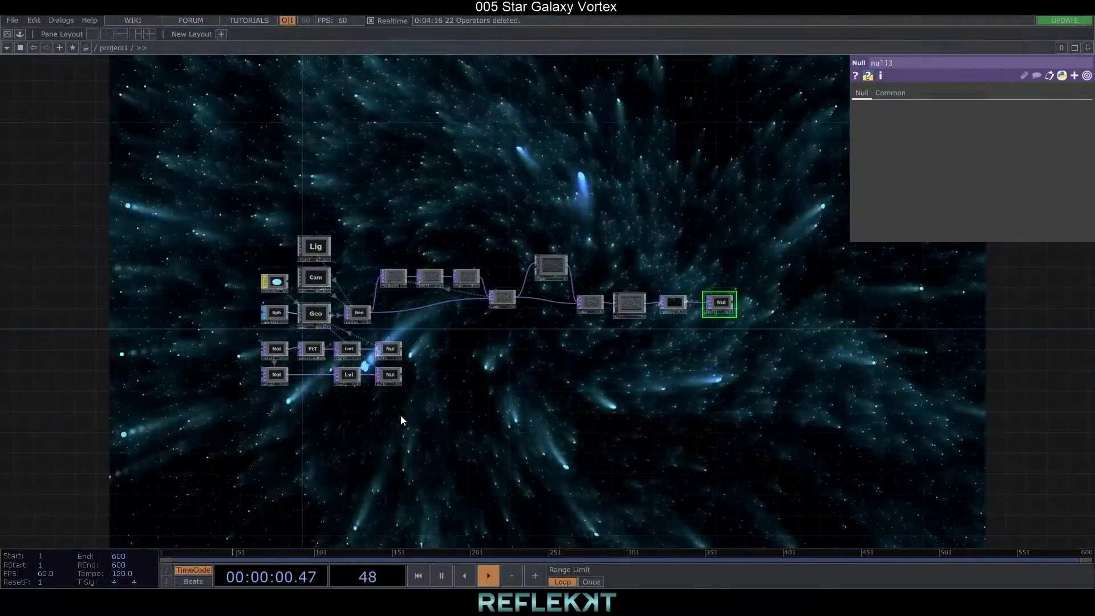
# Look over the finished star vortex network, from the geometry and noise nodes through to the final Null.
pyautogui.scroll(5, 332, 394)
pyautogui.scroll(3, 453, 416)
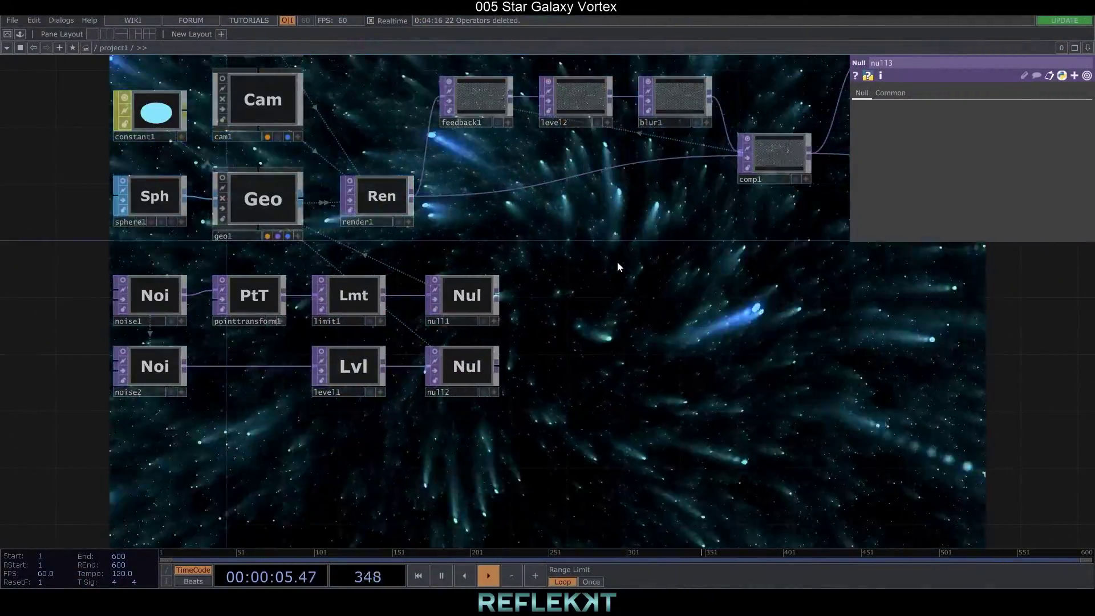
pyautogui.scroll(-5, 579, 364)
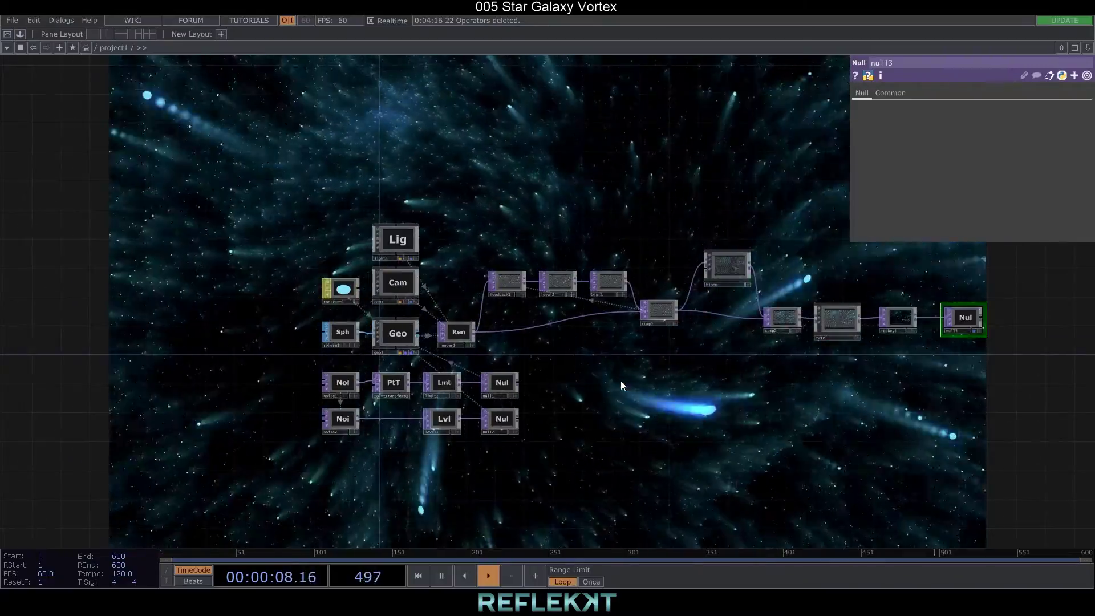
pyautogui.moveTo(620, 381); pyautogui.dragTo(496, 373)
pyautogui.scroll(4, 573, 347)
pyautogui.moveTo(736, 429); pyautogui.dragTo(479, 427)
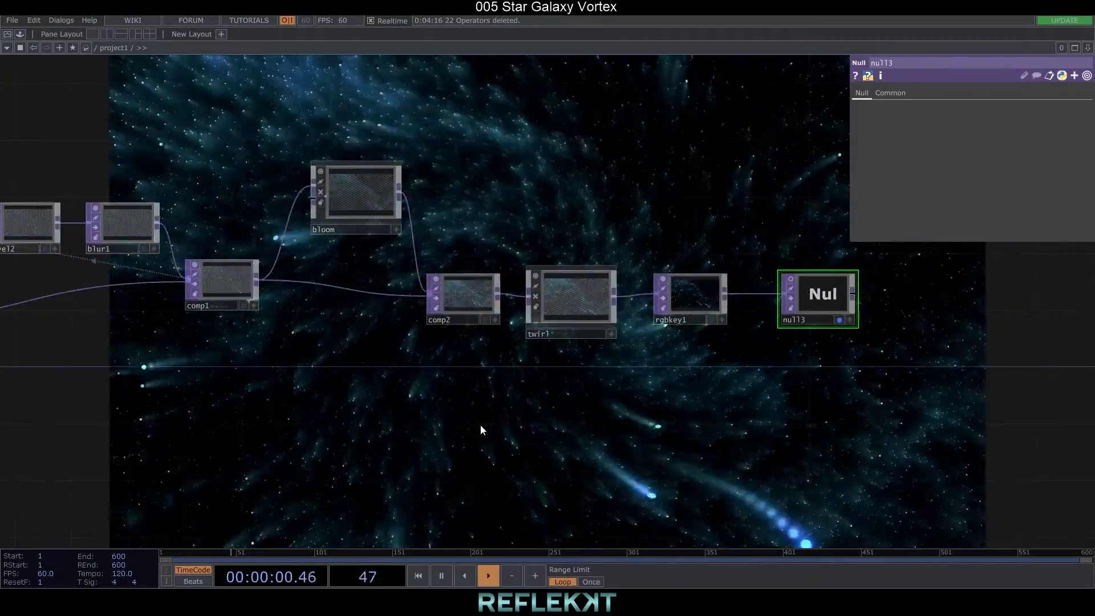
# Select all nodes of the finished network and delete them to clear the project.
pyautogui.moveTo(568, 410); pyautogui.dragTo(782, 369)
pyautogui.scroll(-5, 781, 369)
pyautogui.moveTo(912, 451); pyautogui.dragTo(177, 198, button='right')
pyautogui.press('Delete')
# Add a Sphere SOP to the empty network.
pyautogui.press('Tab')
pyautogui.write('sph')
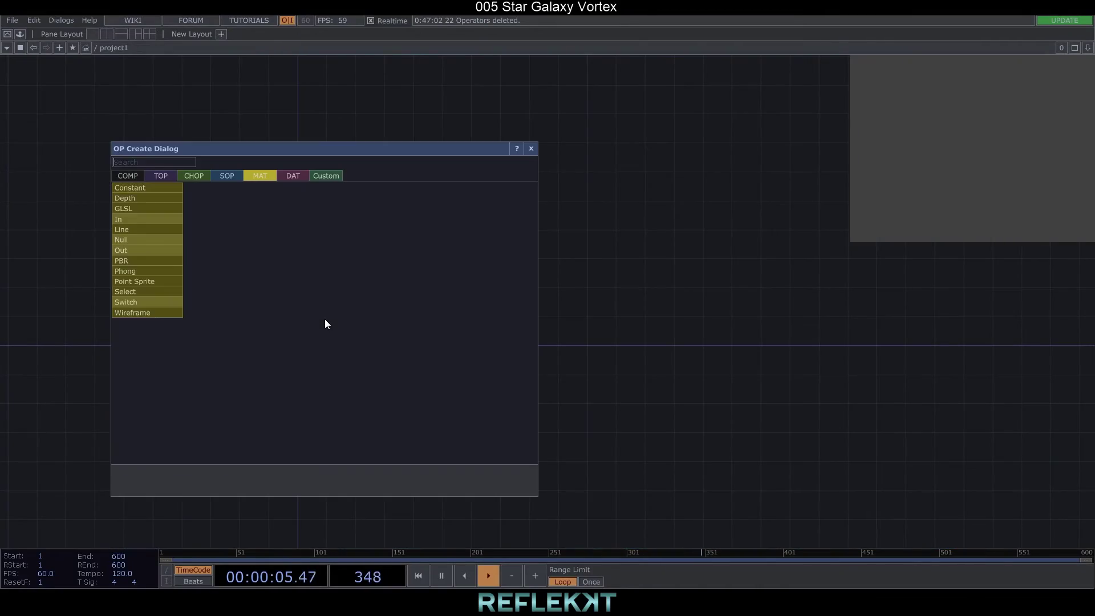
pyautogui.click(227, 176)
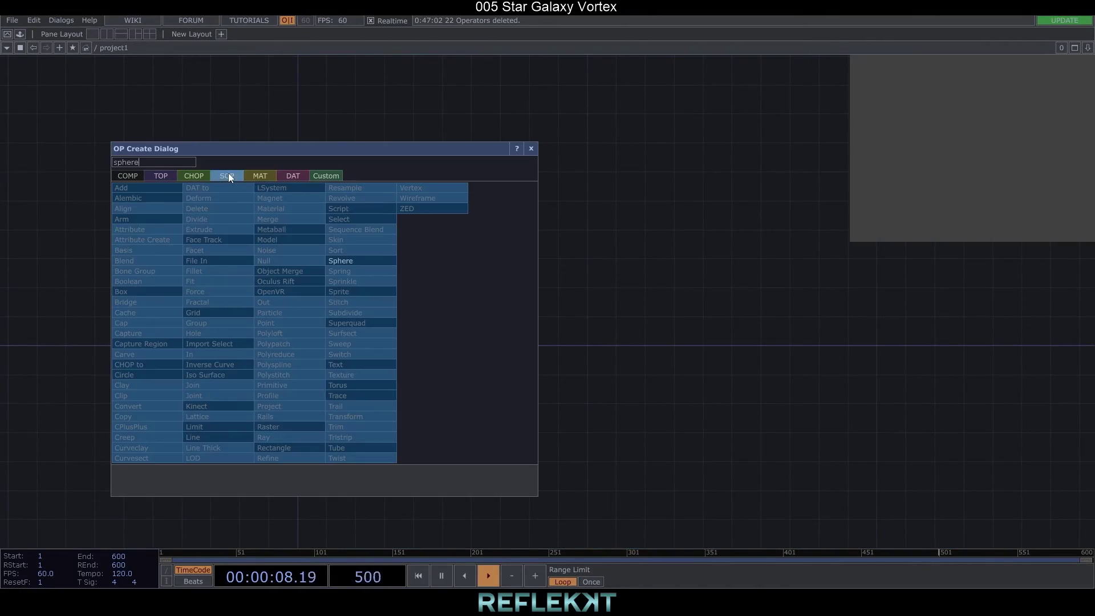
pyautogui.press('Return')
pyautogui.click(256, 328)
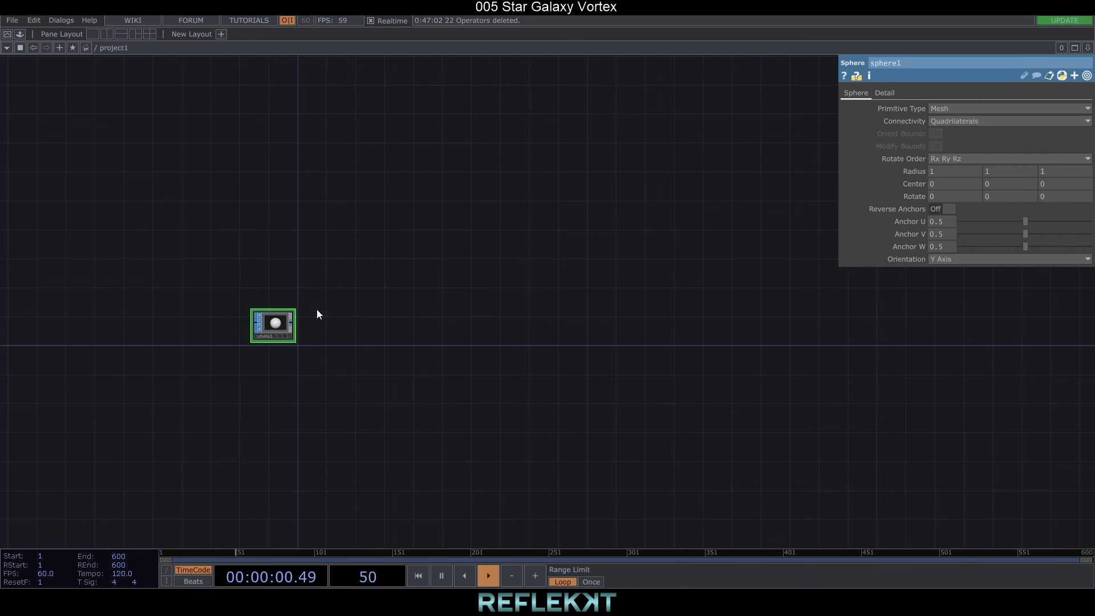
# Set the sphere's primitive type to Polygon and its radius to 0.005 on all three axes.
pyautogui.click(946, 109)
pyautogui.click(947, 131)
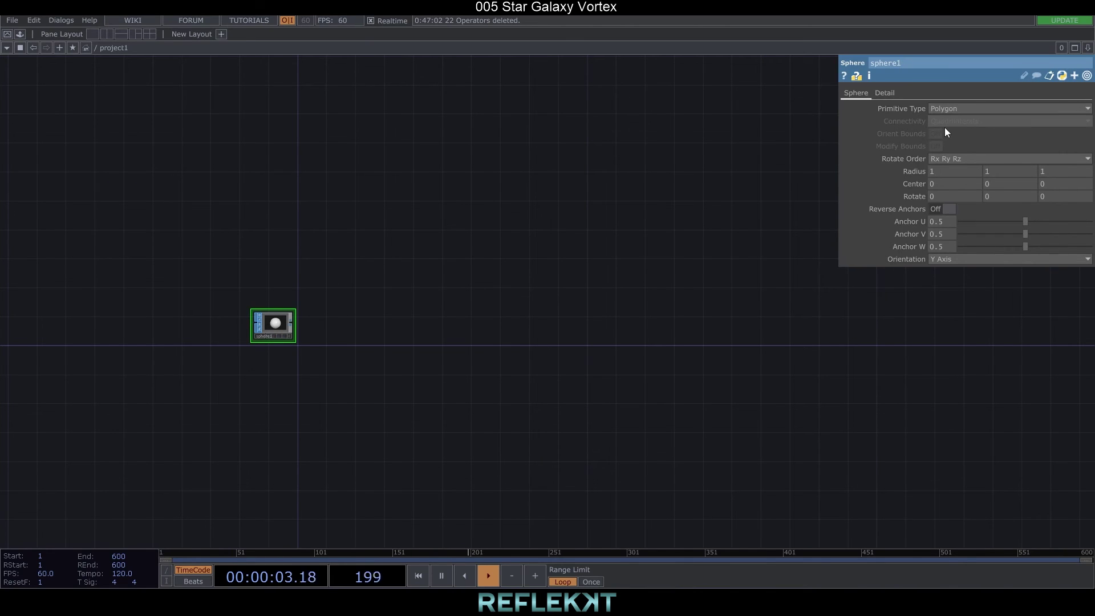
pyautogui.moveTo(919, 170)
pyautogui.mouseDown(button='middle')
pyautogui.moveTo(908, 169)
pyautogui.moveTo(922, 186)
pyautogui.moveTo(913, 160)
pyautogui.moveTo(919, 170)
pyautogui.mouseUp(button='middle')
# Add a Geometry COMP fed by the sphere's output.
pyautogui.scroll(4, 365, 310)
pyautogui.press('Tab')
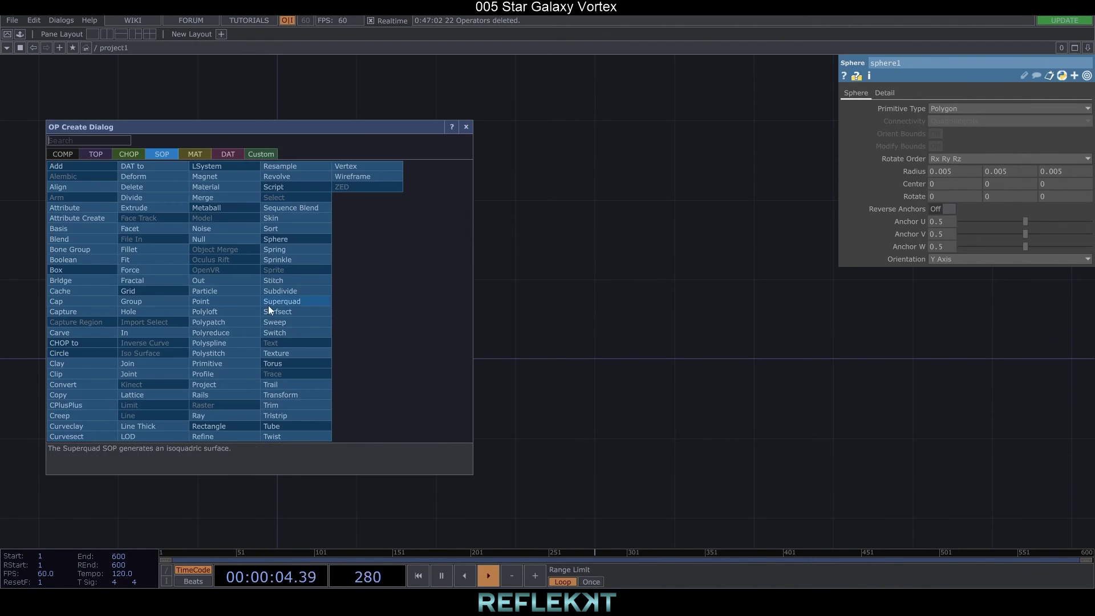
pyautogui.click(74, 249)
pyautogui.click(421, 303)
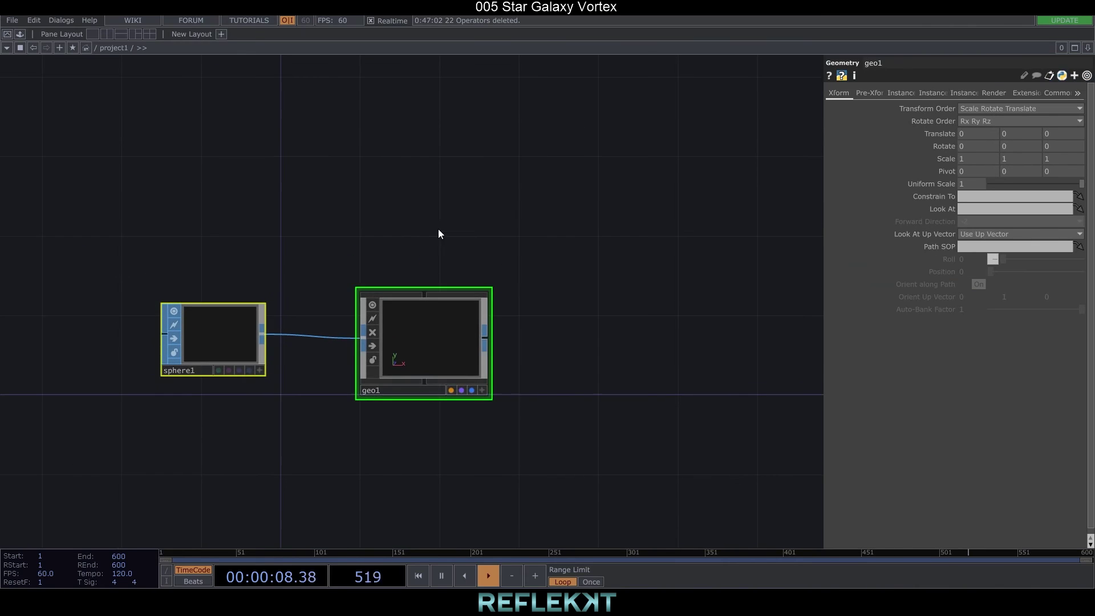
# Add a Constant material above the sphere node.
pyautogui.press('Tab')
pyautogui.click(370, 84)
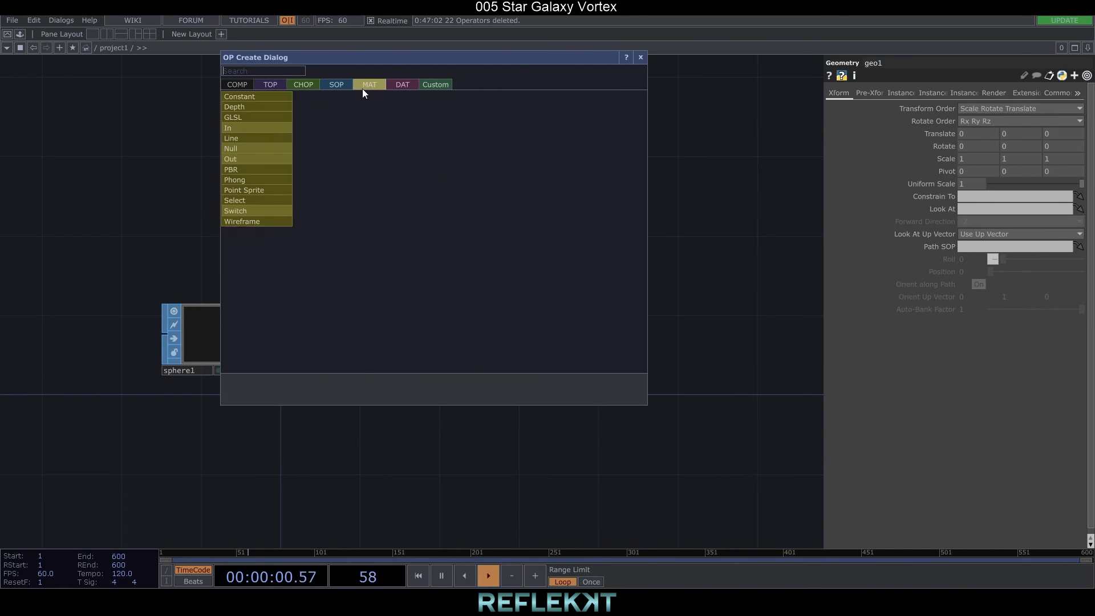
pyautogui.click(283, 97)
pyautogui.click(214, 208)
# Set the Constant material's color to light blue (0.49803, 0.86666, 1) and assign it to the Geometry COMP.
pyautogui.click(973, 122)
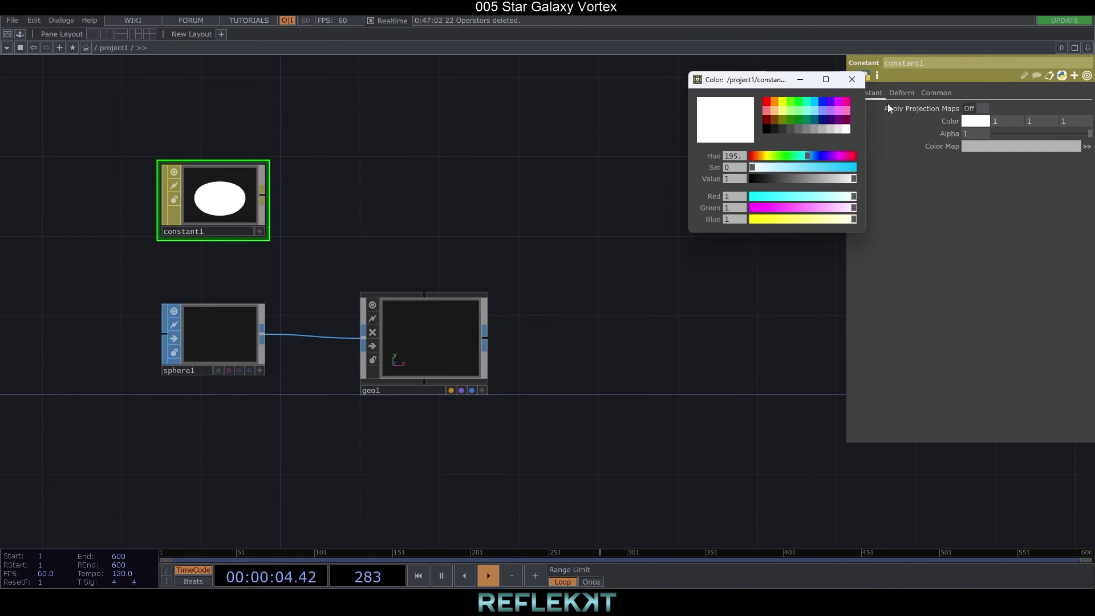
pyautogui.click(815, 113)
pyautogui.click(852, 79)
pyautogui.moveTo(239, 194); pyautogui.dragTo(421, 330)
pyautogui.click(420, 324)
# Add a Camera COMP above the Geometry COMP and a Light COMP above the camera.
pyautogui.press('Tab')
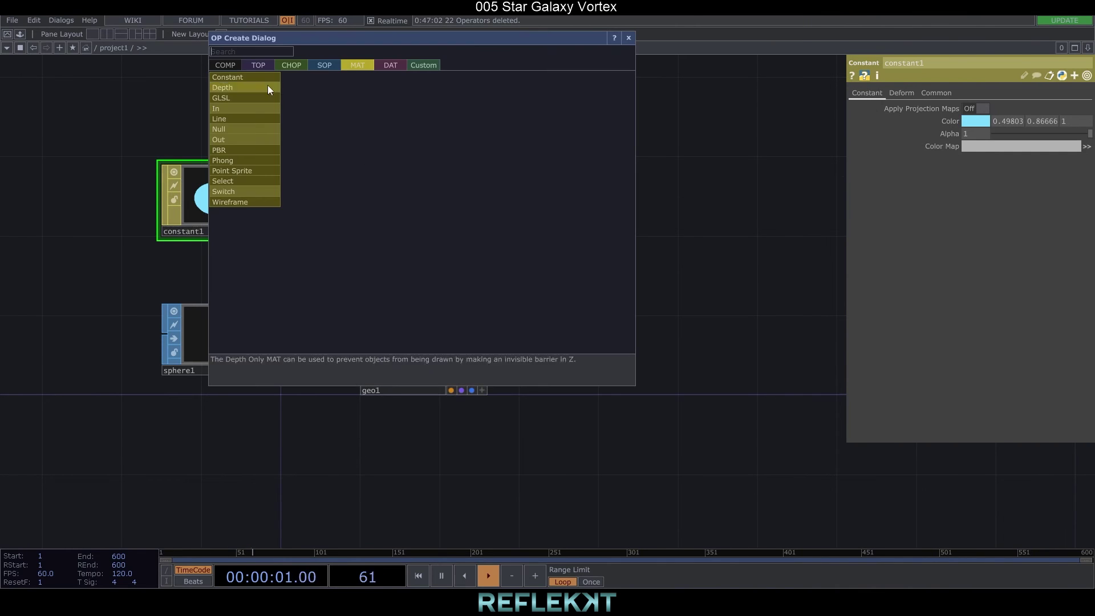
pyautogui.click(225, 64)
pyautogui.click(236, 119)
pyautogui.click(422, 198)
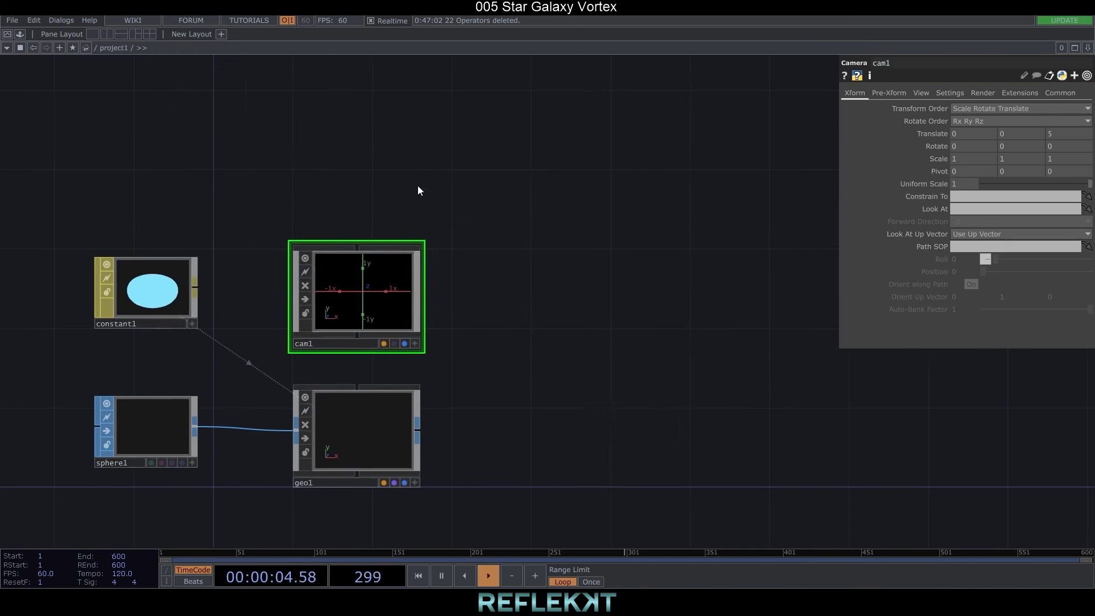
pyautogui.press('Tab')
pyautogui.click(246, 152)
pyautogui.click(356, 158)
# Add a Render TOP beside the Geometry COMP.
pyautogui.press('Tab')
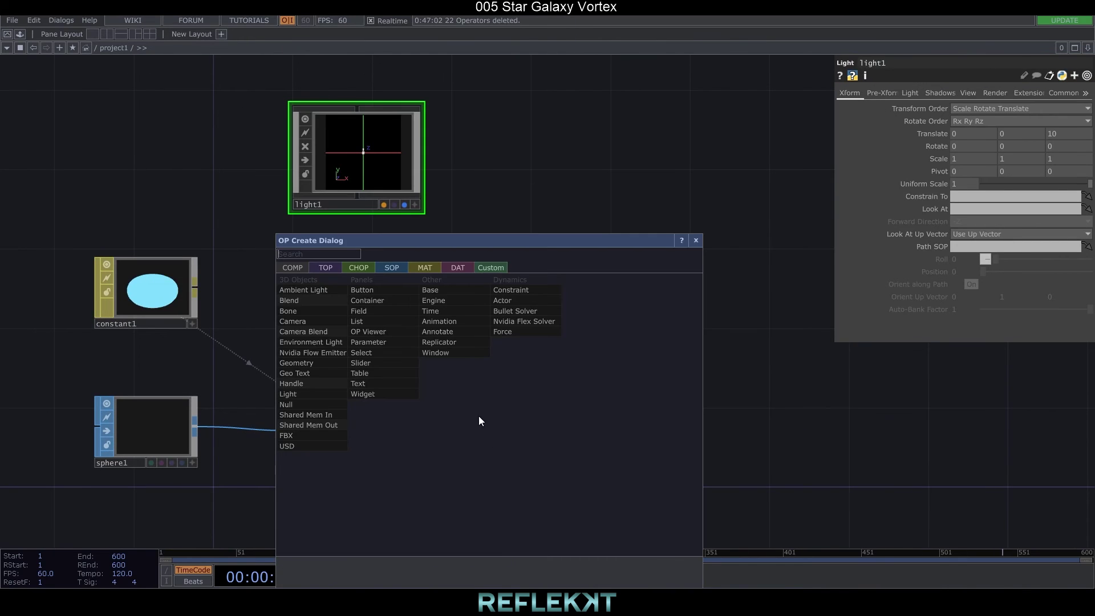
pyautogui.click(327, 266)
pyautogui.write('re')
pyautogui.click(513, 342)
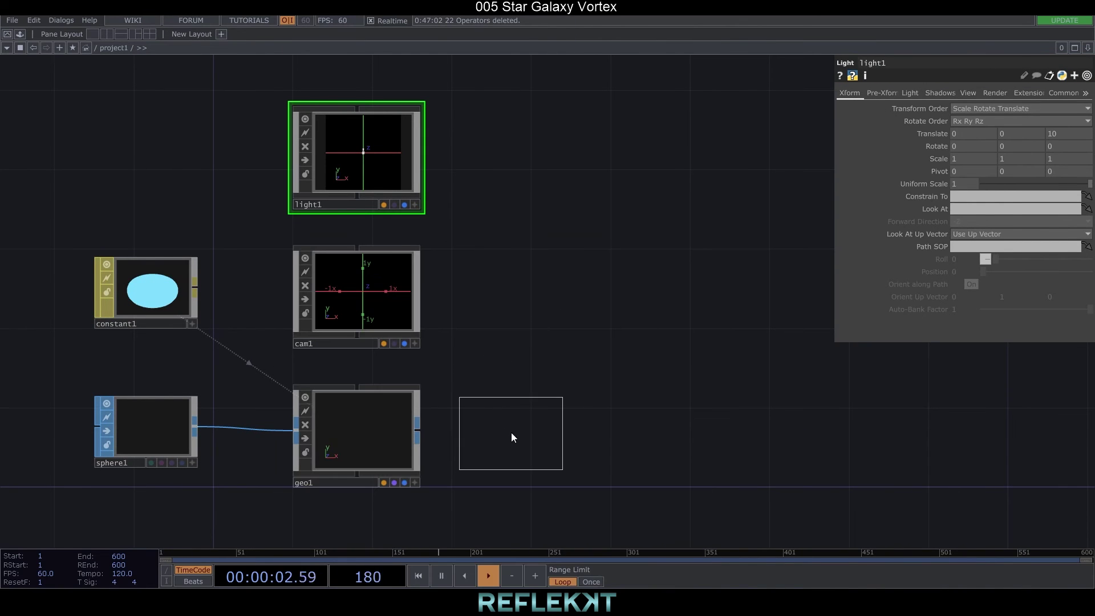
pyautogui.click(512, 431)
# Connect a Null TOP to the Render TOP's output, leaving a wide gap between the two.
pyautogui.press('Tab')
pyautogui.click(512, 353)
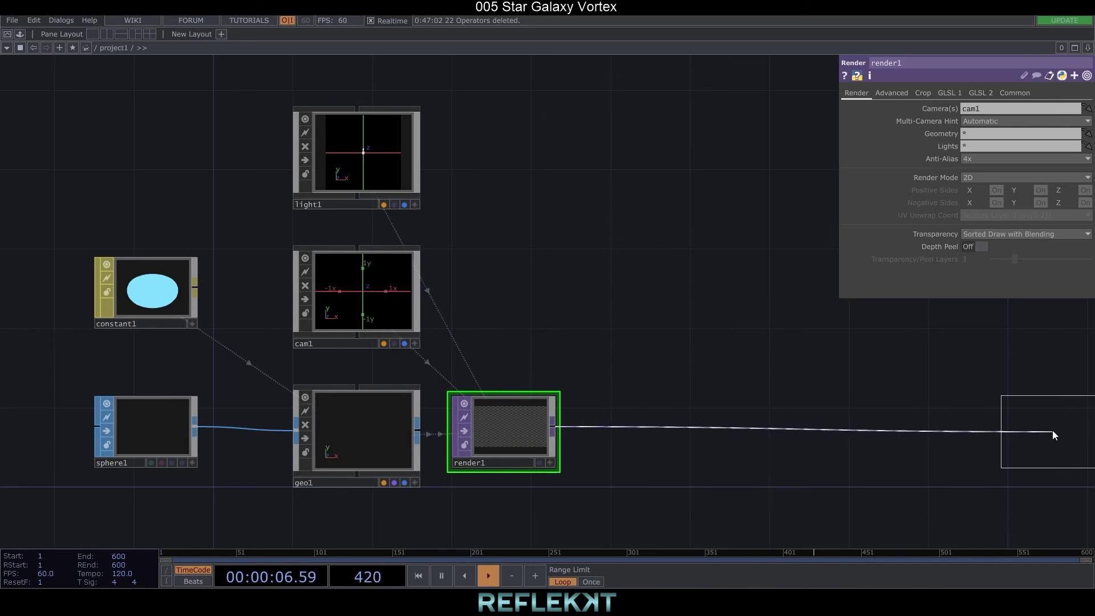
pyautogui.click(1052, 430)
# Add a Noise TOP below the sphere node.
pyautogui.press('h')
pyautogui.press('Tab')
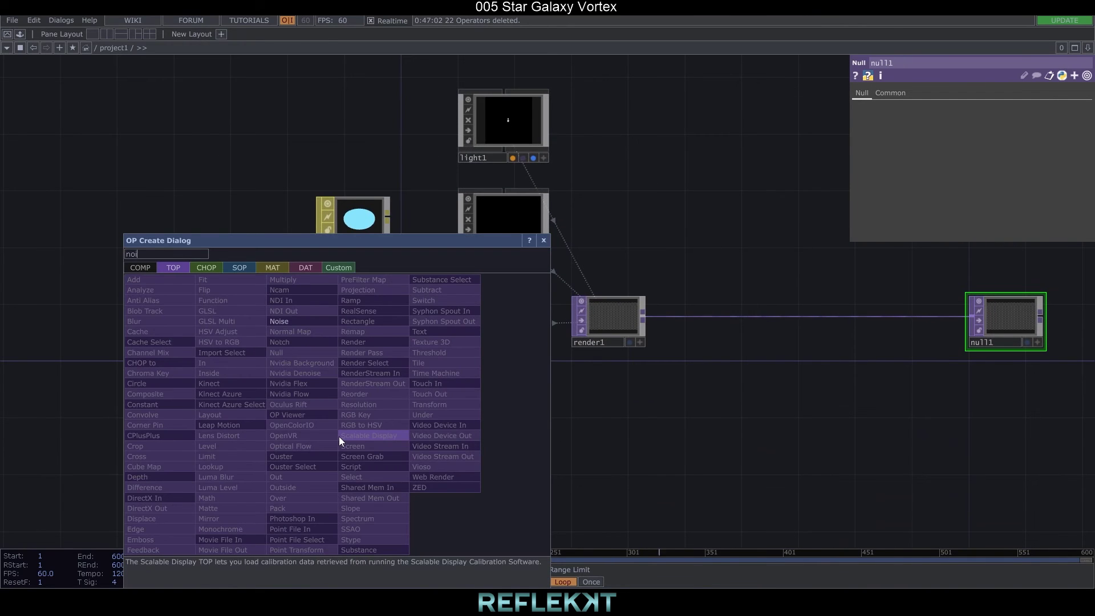
pyautogui.click(278, 321)
pyautogui.click(350, 438)
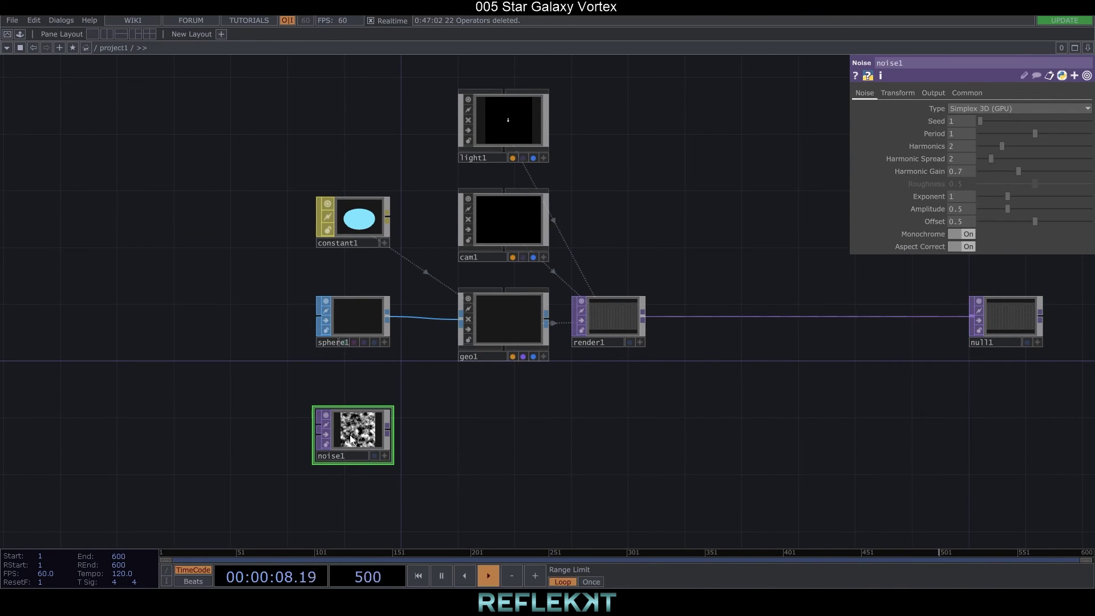
# Set the Noise TOP's resolution to 550 x 550 and its pixel format to 32-bit float (RGBA).
pyautogui.click(965, 94)
pyautogui.click(1047, 122)
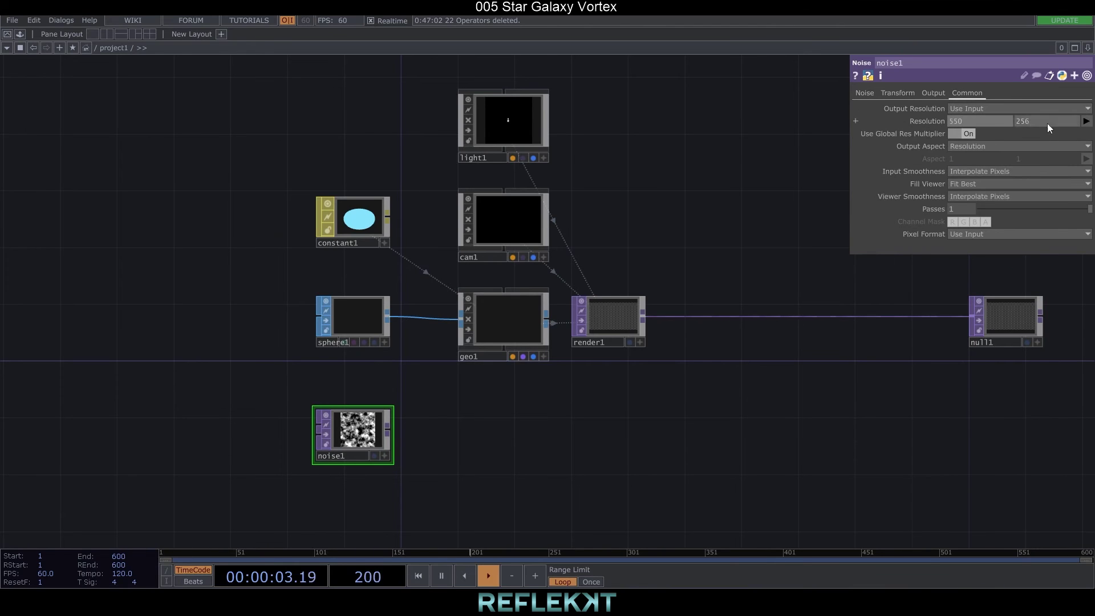
pyautogui.write('550')
pyautogui.press('Return')
pyautogui.click(969, 233)
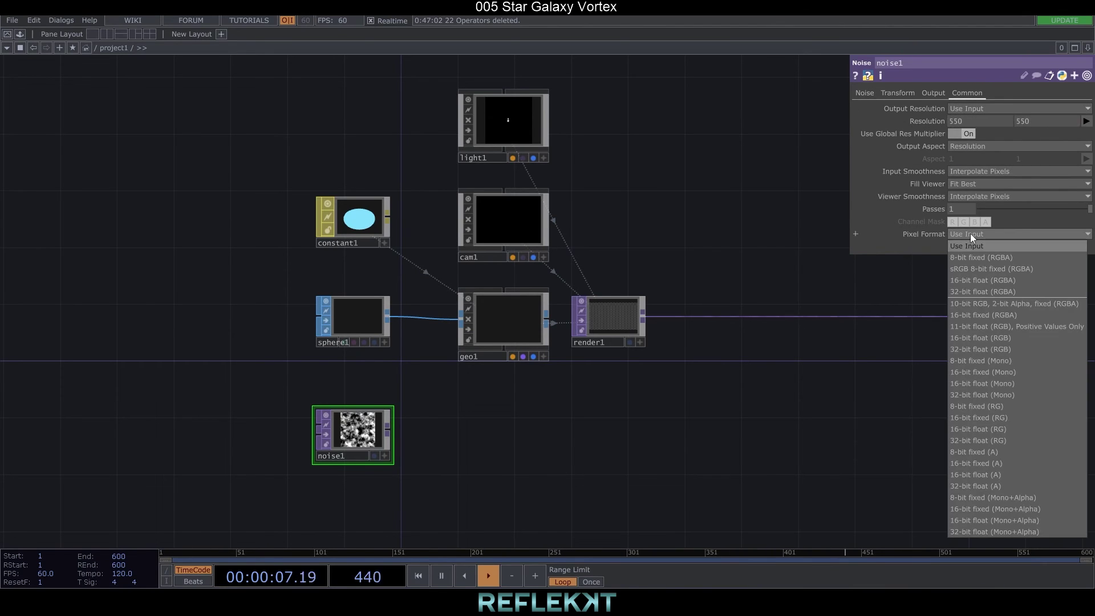
pyautogui.click(990, 288)
# Configure the noise as Simplex 2D (GPU) with period 1.1, offset 0 and Monochrome off.
pyautogui.click(864, 93)
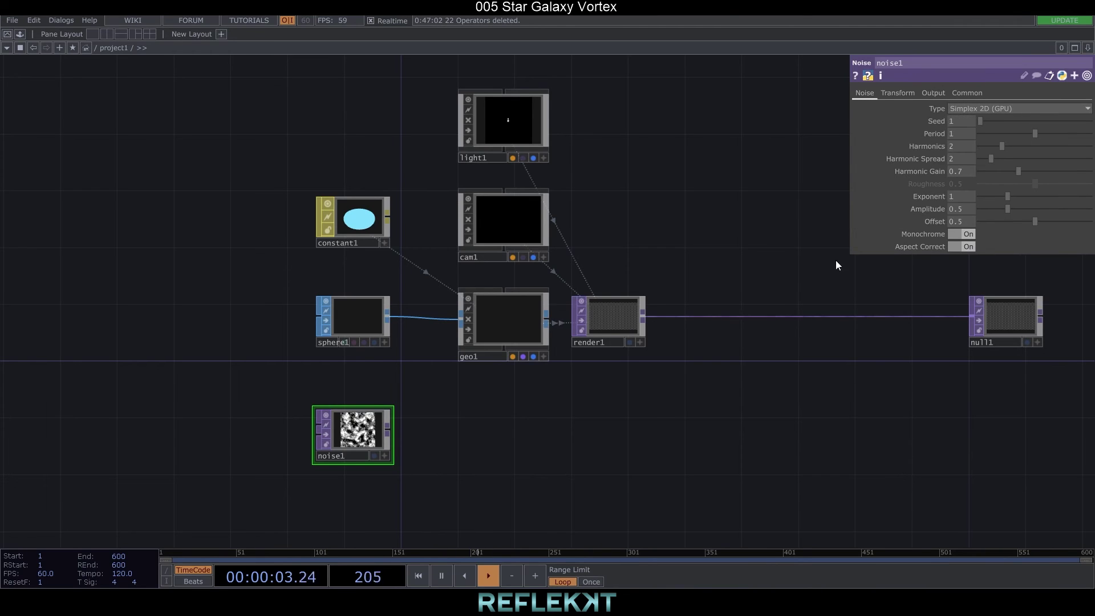
pyautogui.moveTo(936, 131); pyautogui.dragTo(936, 111, button='middle')
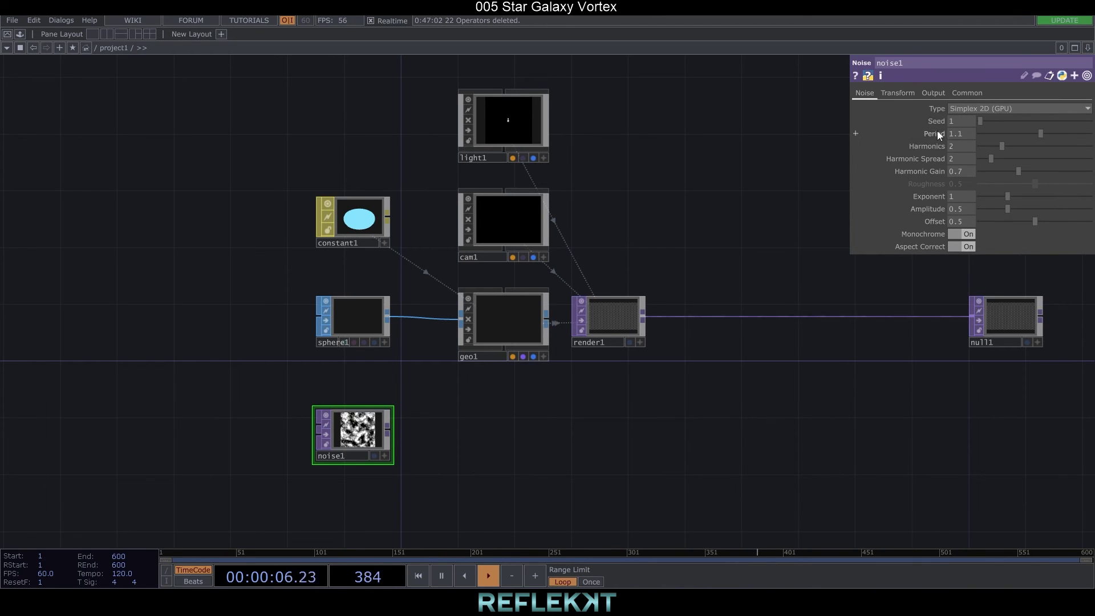
pyautogui.click(980, 221)
pyautogui.click(961, 234)
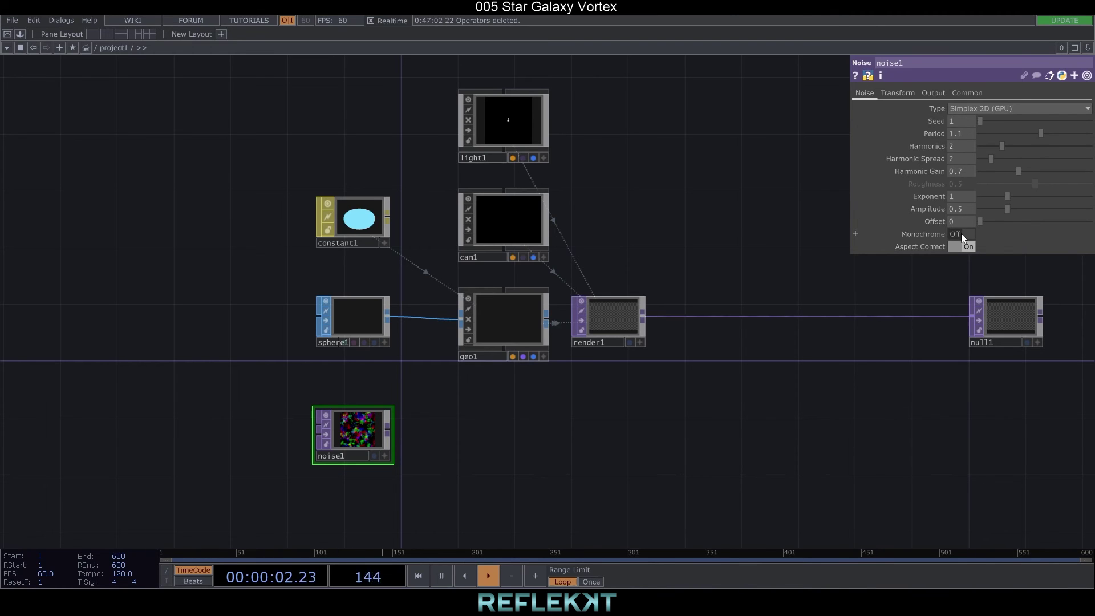
# Append a Point Transform TOP to the noise, followed by a Limit TOP.
pyautogui.rightClick(391, 430)
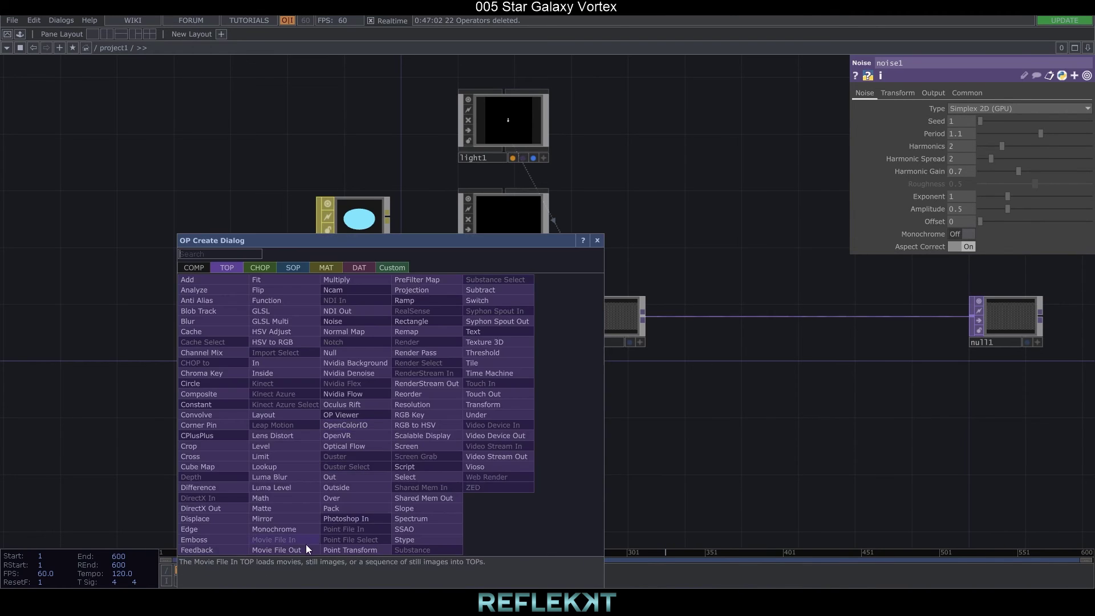
pyautogui.click(354, 550)
pyautogui.click(484, 437)
pyautogui.rightClick(513, 434)
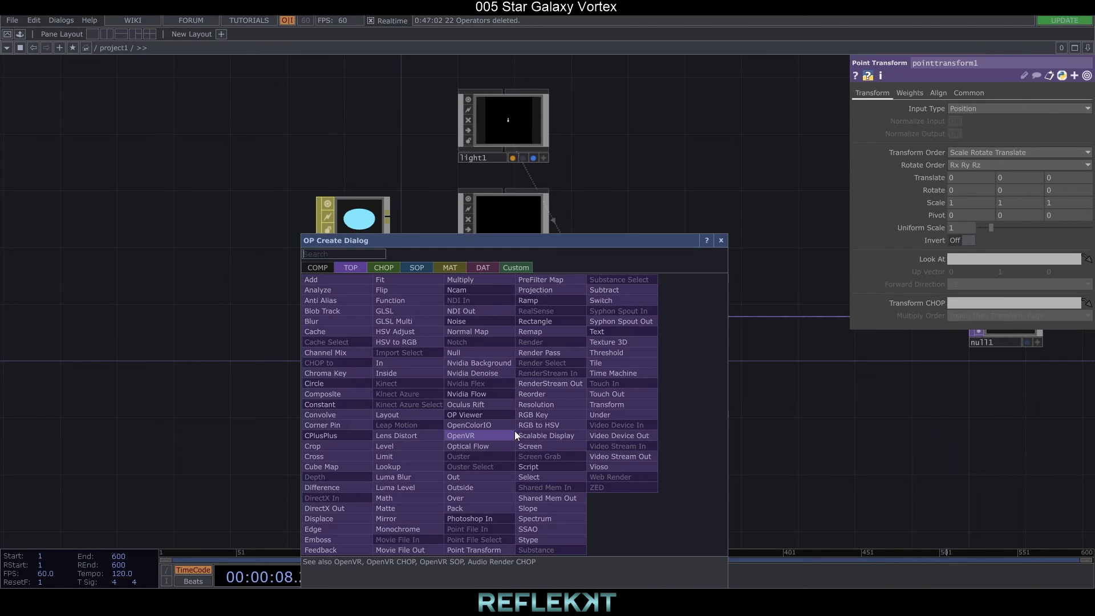
pyautogui.click(384, 456)
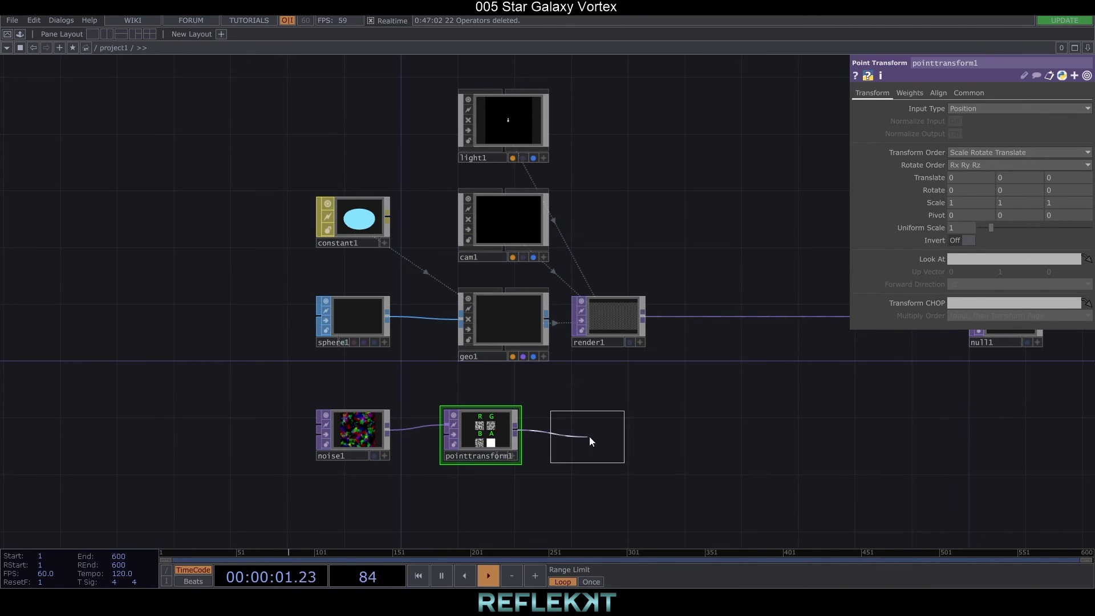
pyautogui.click(605, 437)
# Connect a Null TOP to the Limit TOP's output to end the noise chain.
pyautogui.rightClick(629, 430)
pyautogui.click(604, 355)
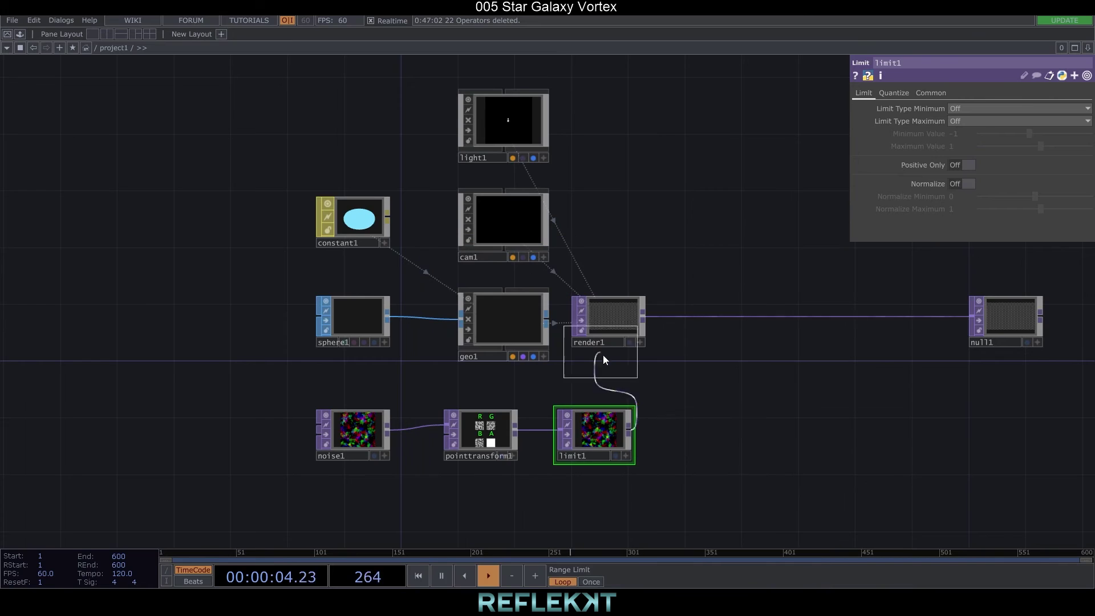
pyautogui.click(713, 430)
# Add a second Noise TOP below the first one.
pyautogui.press('Tab')
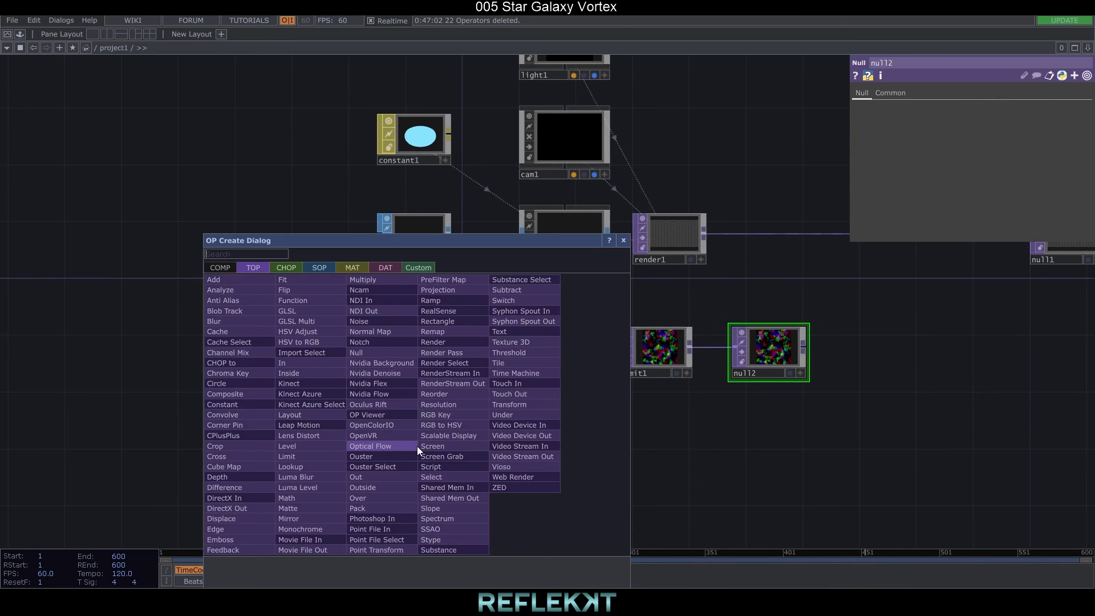
pyautogui.write('noi')
pyautogui.click(378, 322)
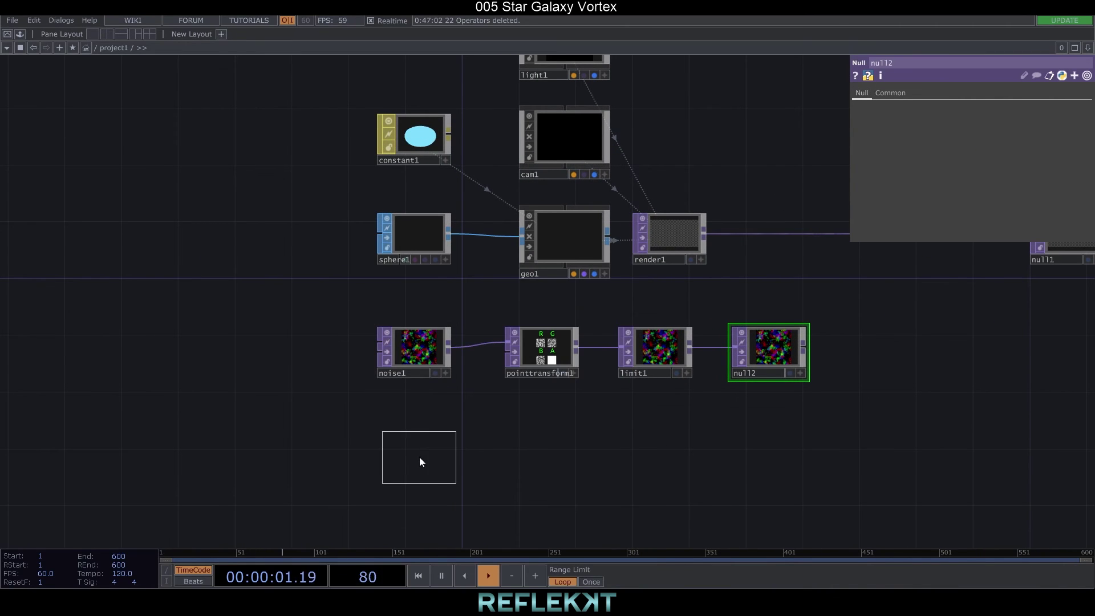
pyautogui.click(419, 457)
# Link the second noise's resolution to the first noise's resolution by reference.
pyautogui.click(425, 372)
pyautogui.click(969, 93)
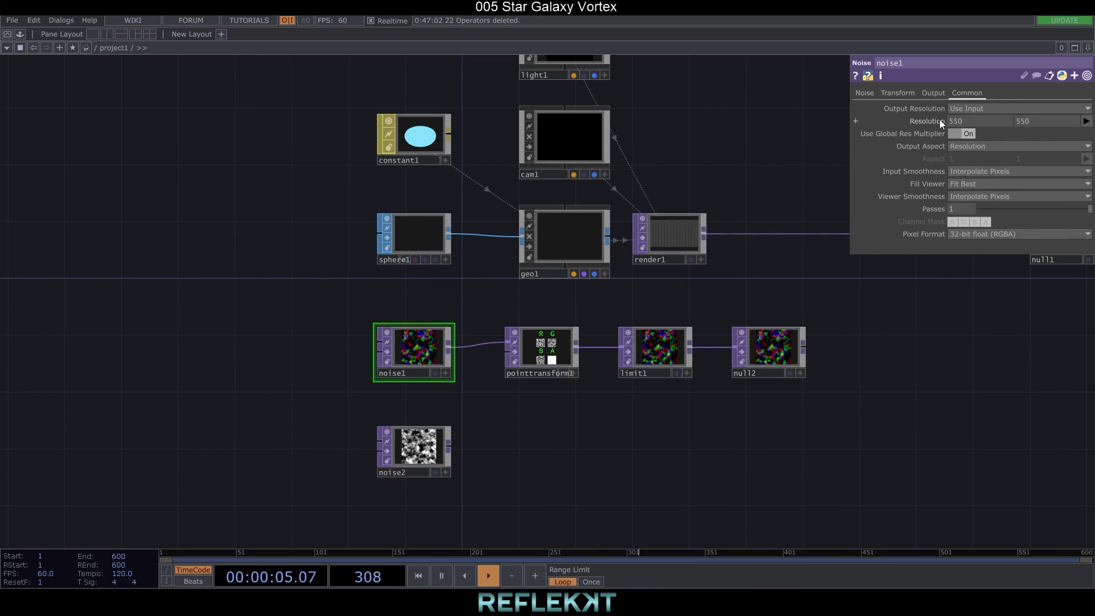
pyautogui.click(419, 451)
pyautogui.click(967, 93)
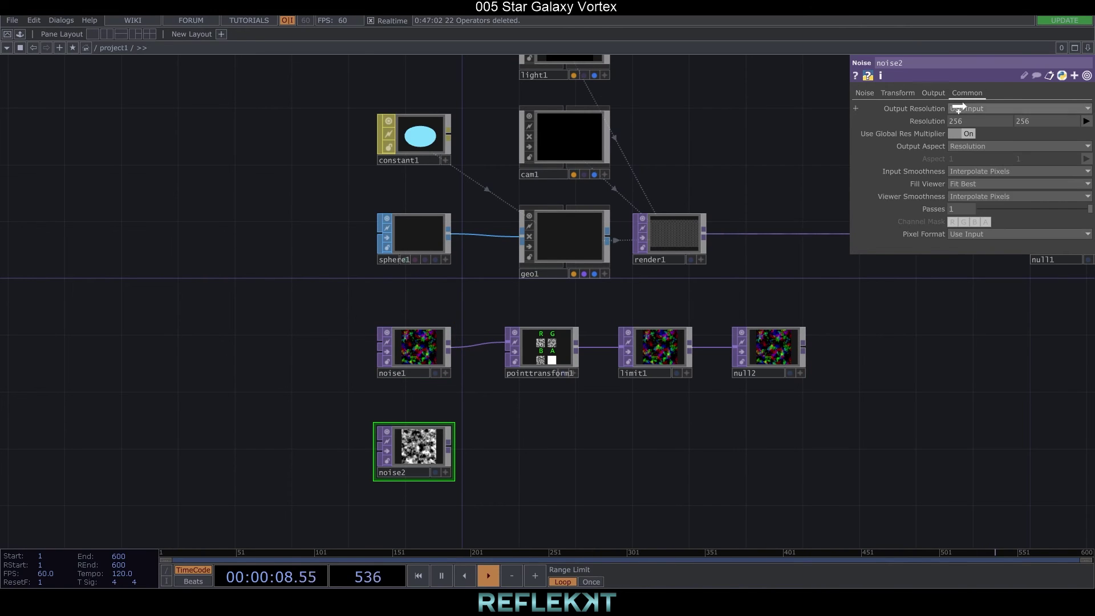
pyautogui.moveTo(934, 121); pyautogui.dragTo(940, 122)
pyautogui.click(940, 122)
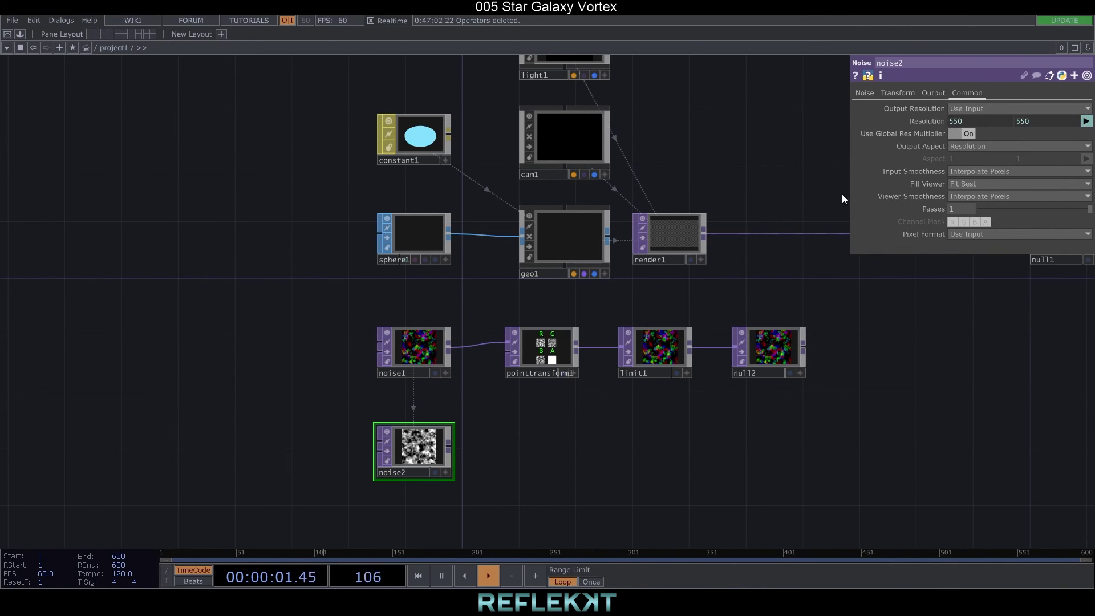
# Append a Level TOP to the second noise and connect a Null TOP after it.
pyautogui.rightClick(450, 444)
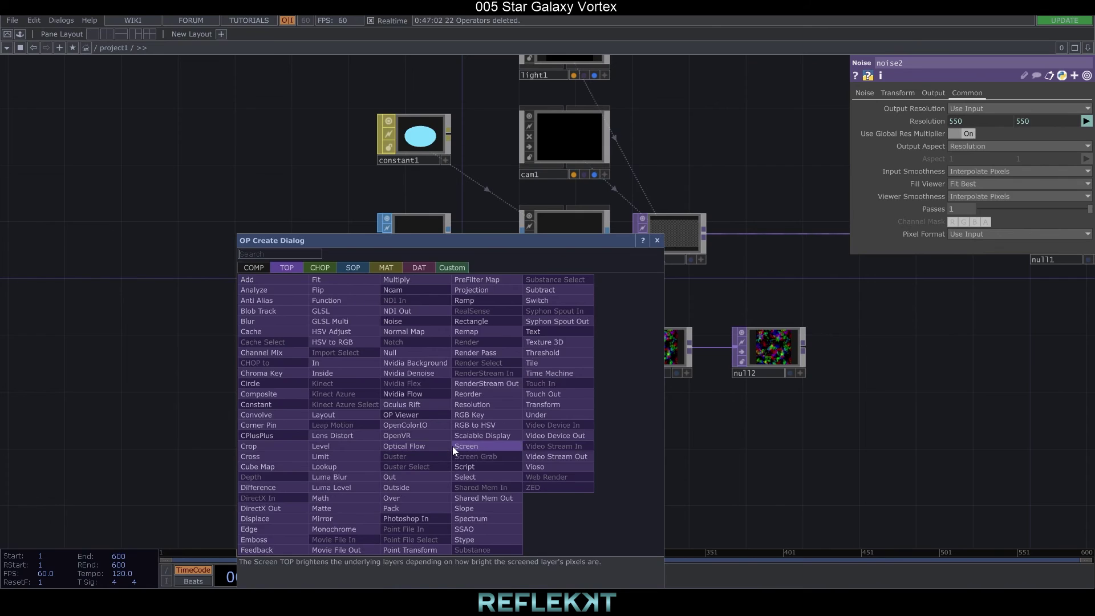
pyautogui.click(344, 446)
pyautogui.click(552, 452)
pyautogui.rightClick(591, 444)
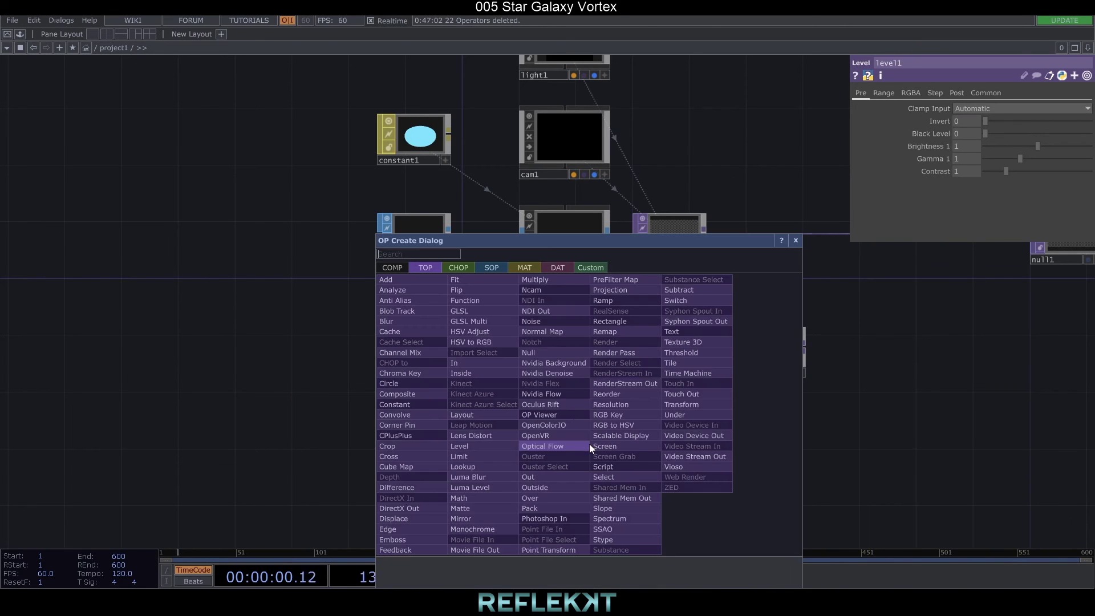
pyautogui.click(548, 354)
pyautogui.click(779, 446)
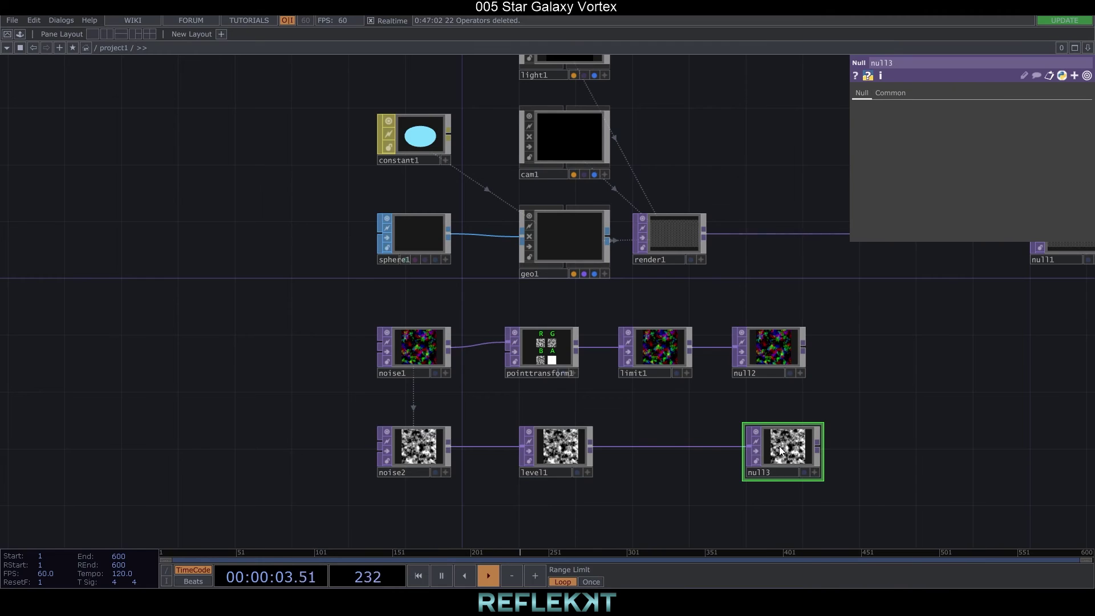
# Turn on instancing for the Geometry COMP geo1.
pyautogui.scroll(-2, 780, 450)
pyautogui.moveTo(839, 427); pyautogui.dragTo(710, 438)
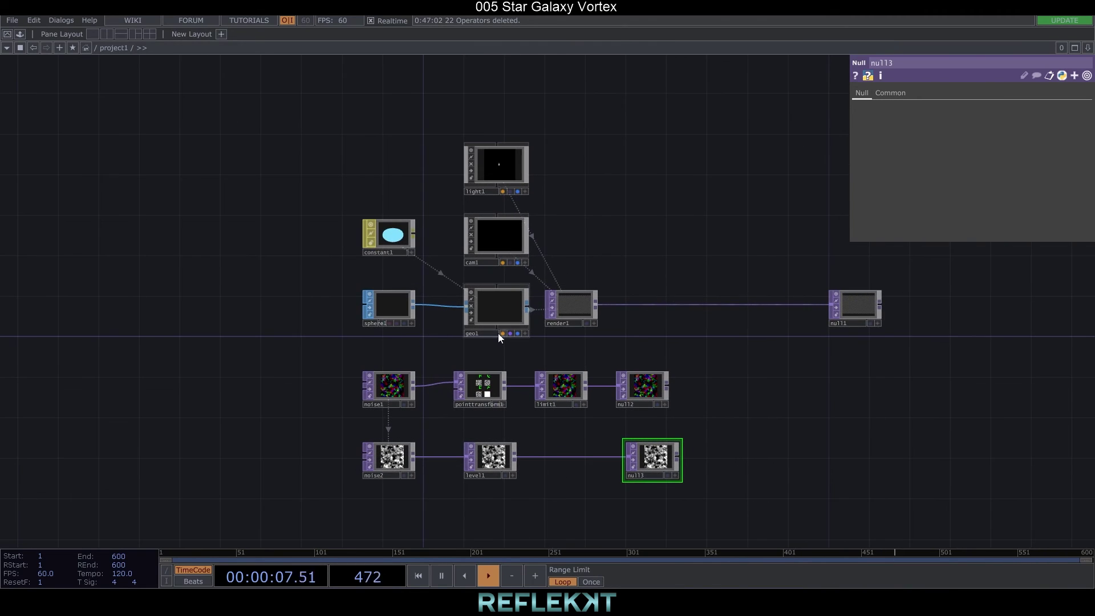
pyautogui.click(494, 308)
pyautogui.click(900, 93)
pyautogui.click(977, 108)
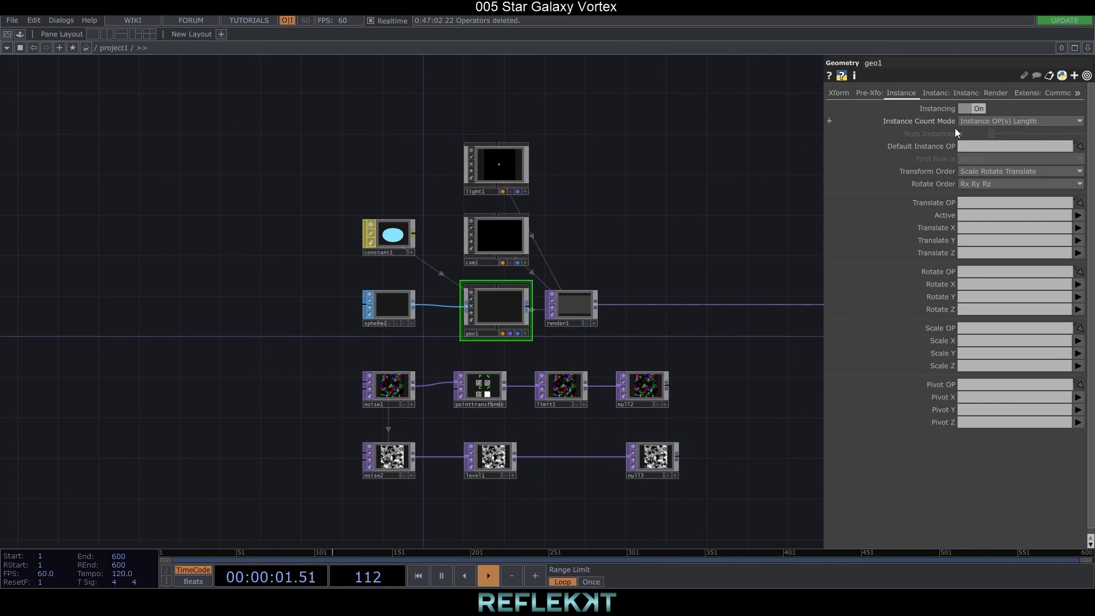
# Assign null2 as geo1's instance Translate OP and map Translate X, Y and Z to r, g and b.
pyautogui.moveTo(667, 379); pyautogui.dragTo(987, 203)
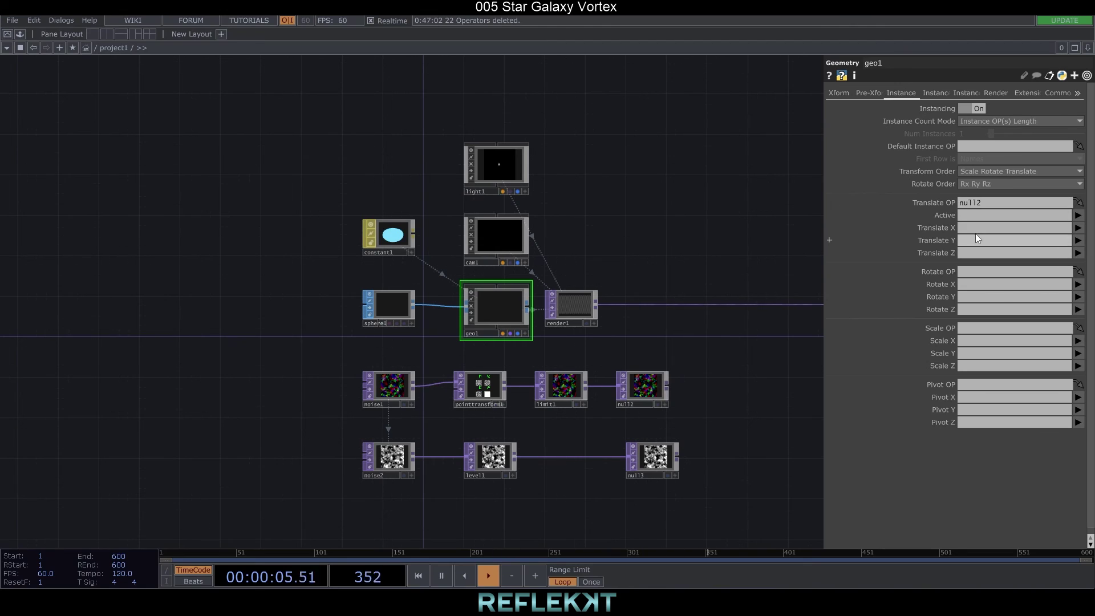
pyautogui.click(972, 230)
pyautogui.write('r')
pyautogui.click(973, 240)
pyautogui.write('g')
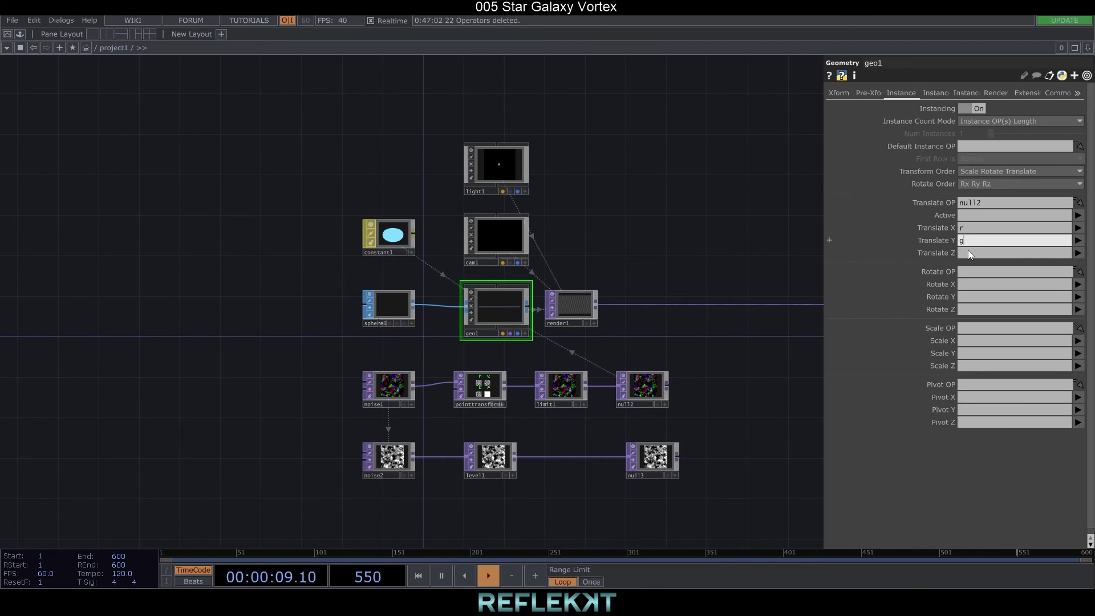
pyautogui.click(967, 251)
pyautogui.write('b')
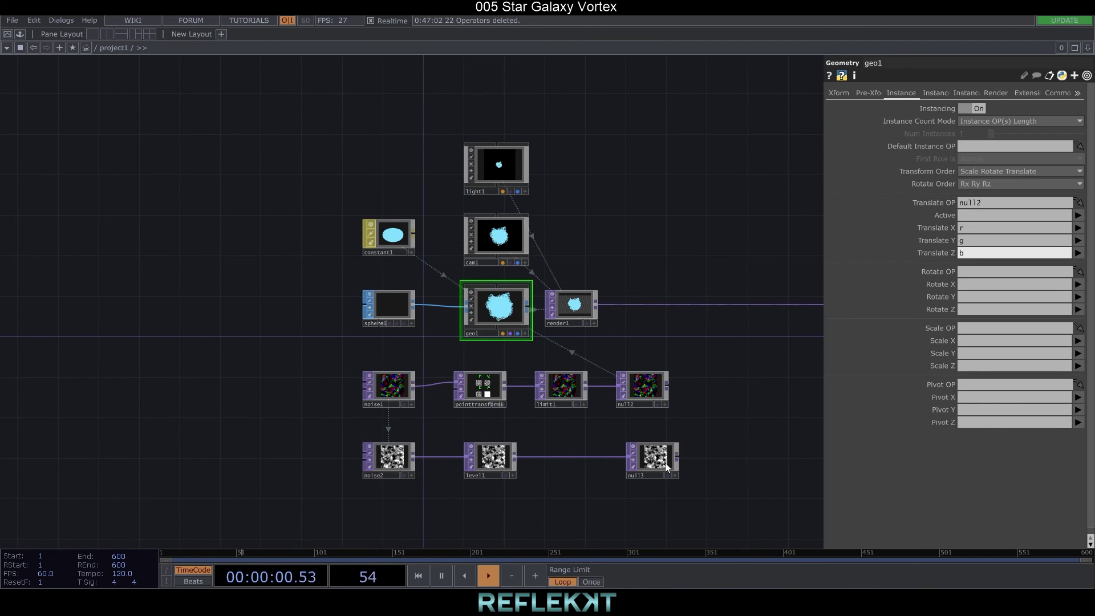
# Assign null3 as geo1's instance Scale OP and map Scale X, Y and Z to r, g and b.
pyautogui.moveTo(655, 463); pyautogui.dragTo(981, 326)
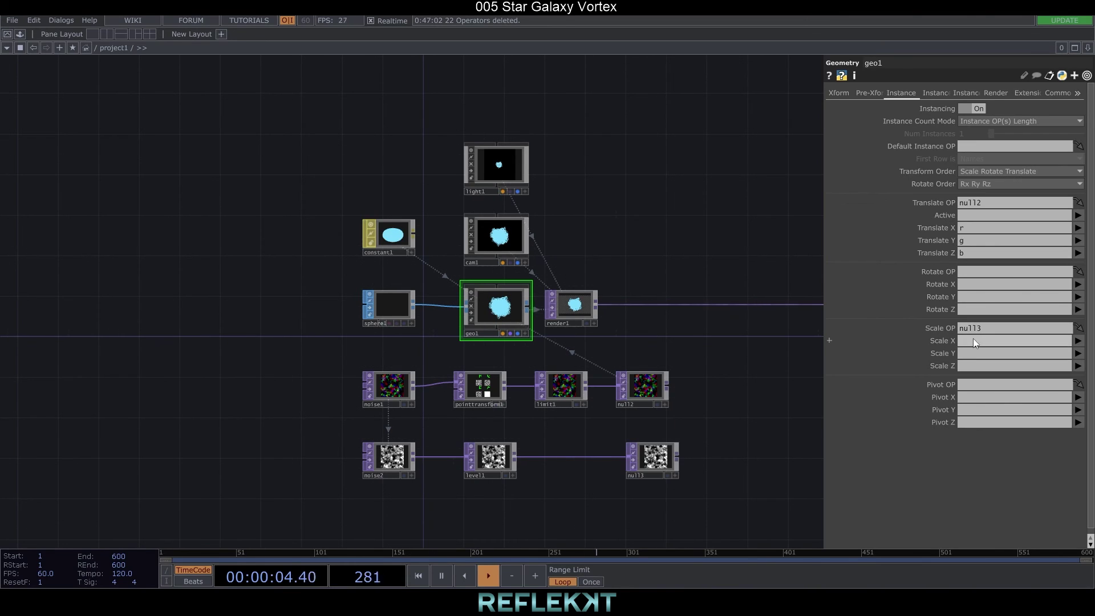
pyautogui.click(973, 340)
pyautogui.write('r')
pyautogui.click(967, 352)
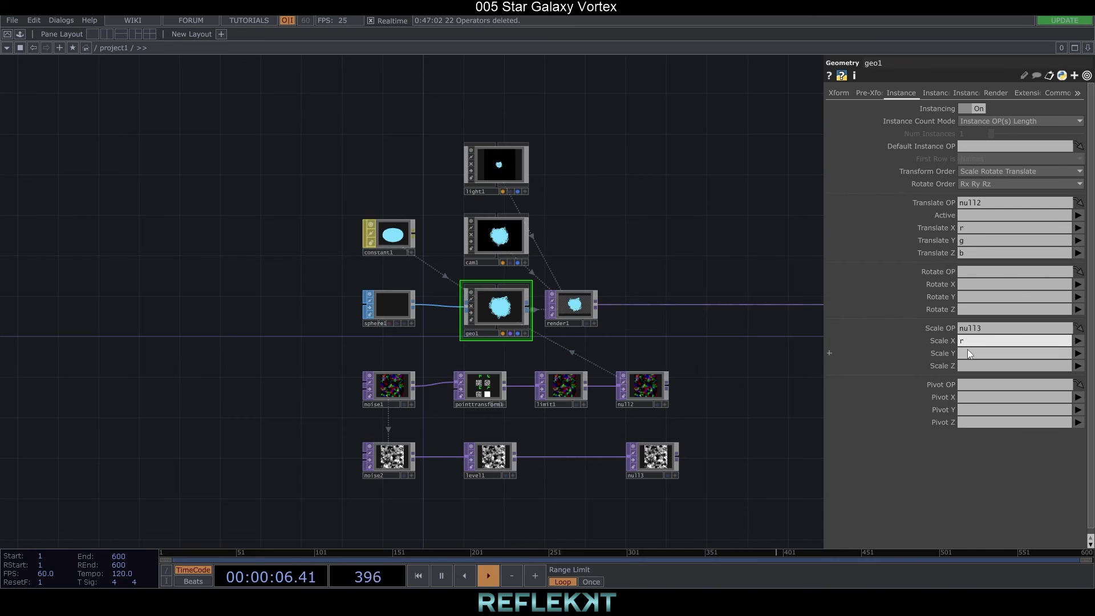
pyautogui.click(968, 366)
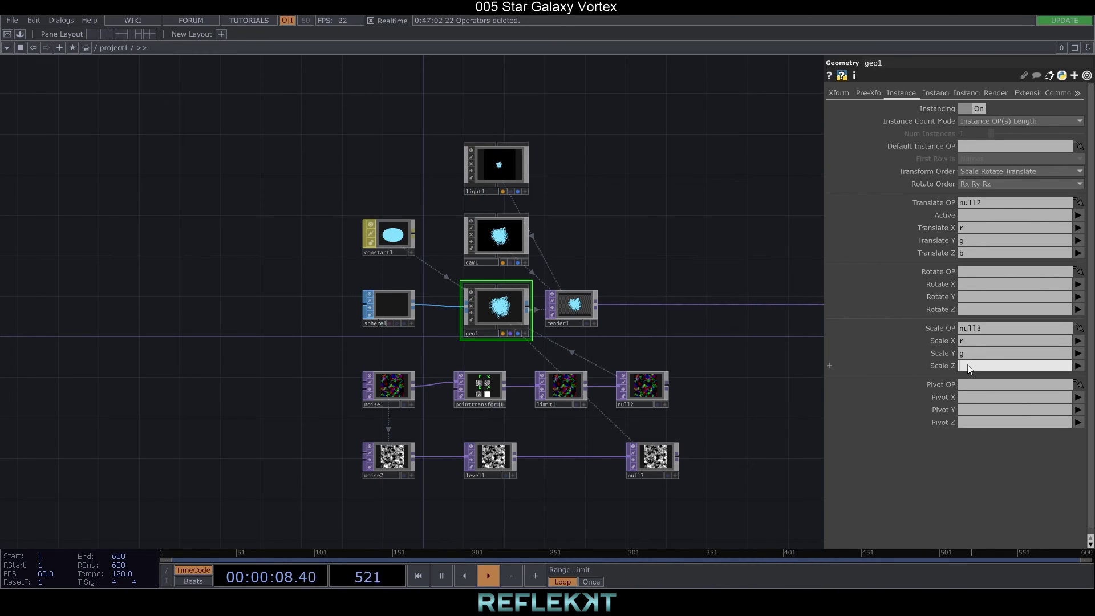
pyautogui.press('Return')
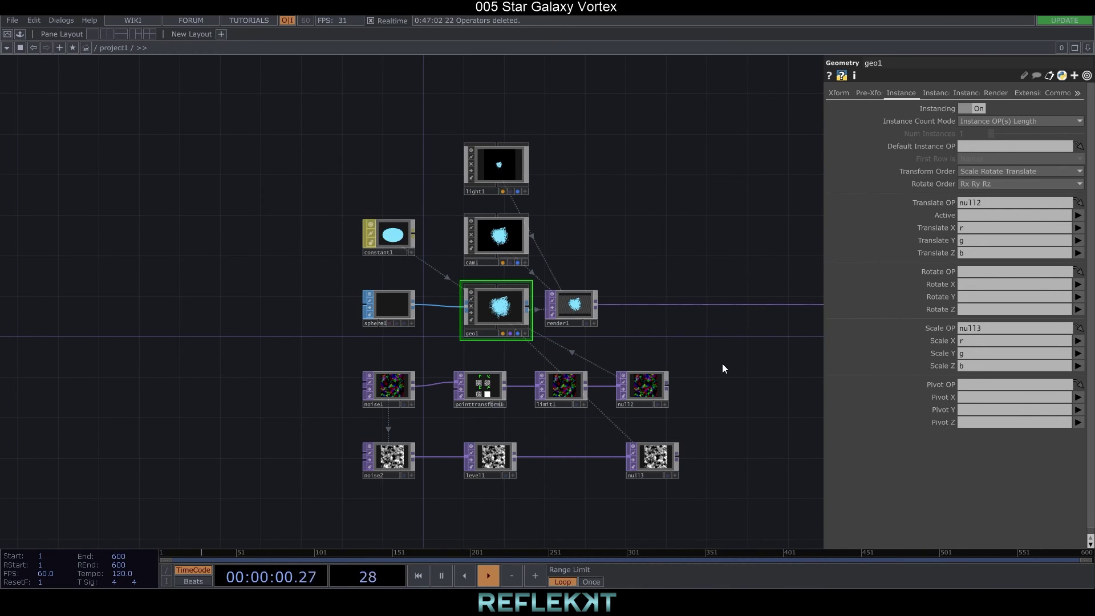
# Turn off the viewers of all operators and display null1 as the network background.
pyautogui.click(653, 458)
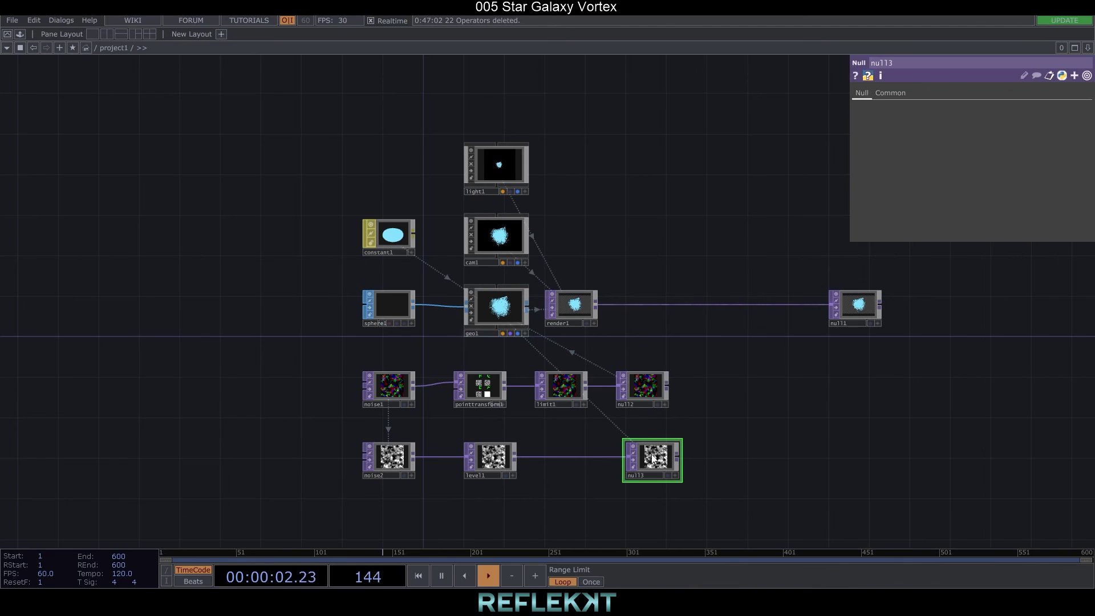
pyautogui.hotkey('ctrl', 'a')
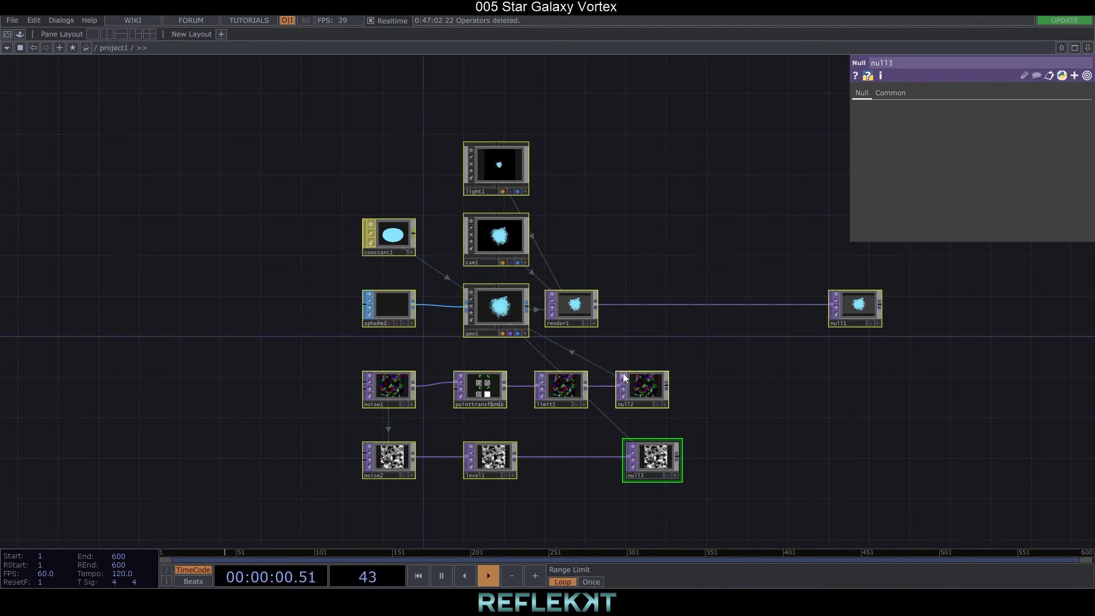
pyautogui.click(624, 375)
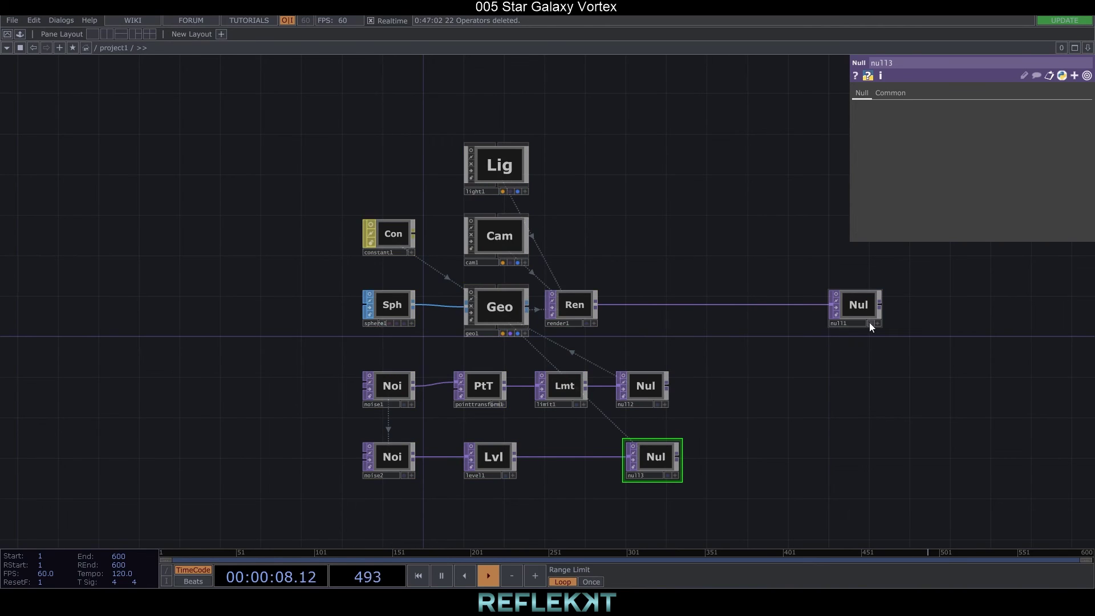
pyautogui.click(869, 323)
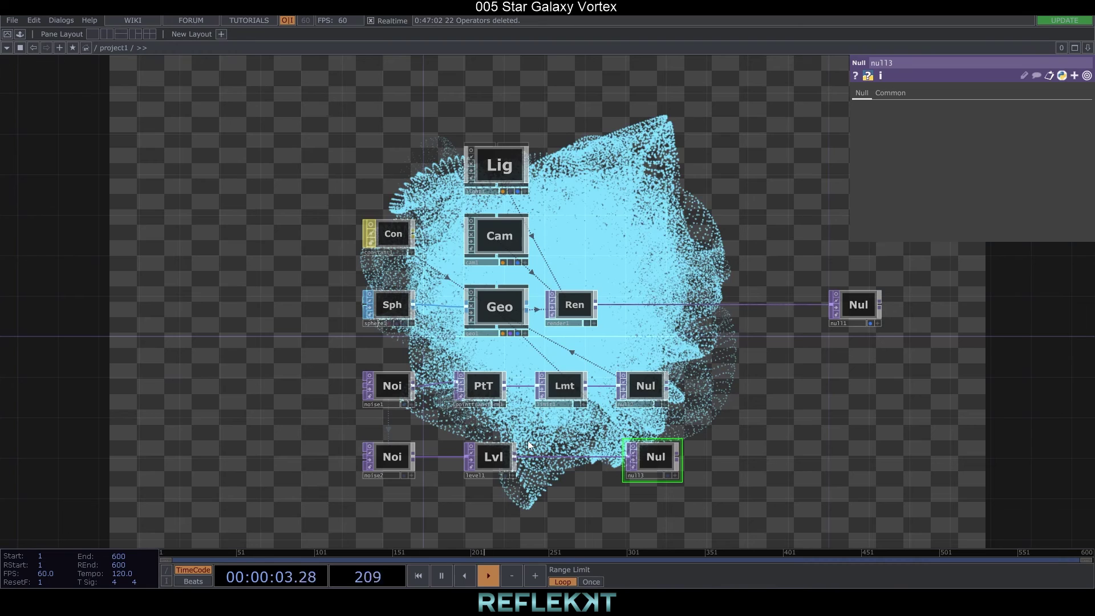
# Animate the Point Transform's Z translate with the expression absTime.seconds.
pyautogui.click(483, 386)
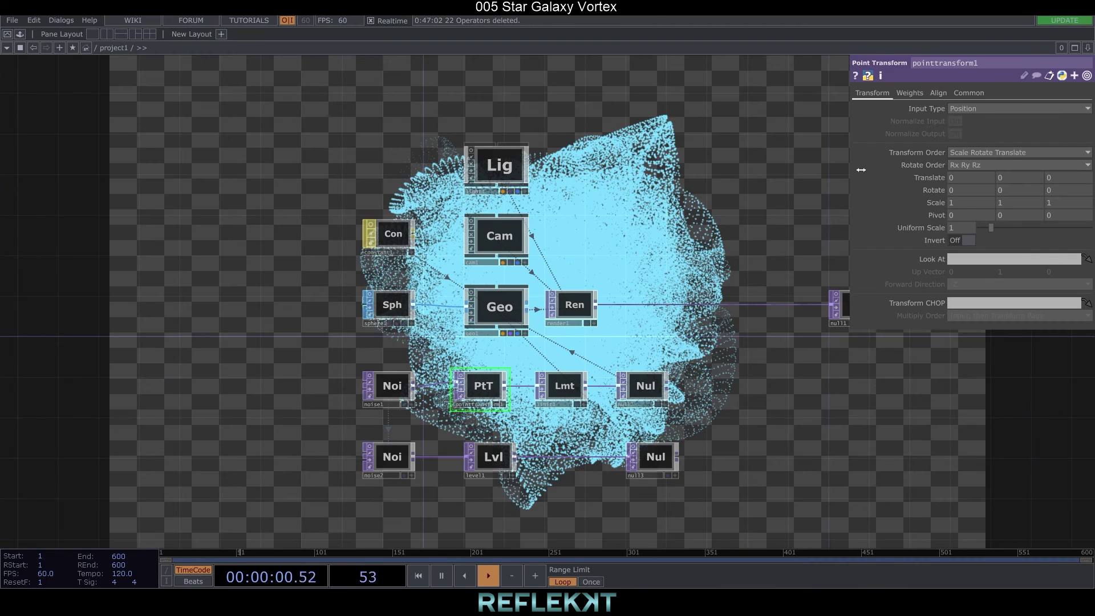
pyautogui.click(1061, 178)
pyautogui.write('abs')
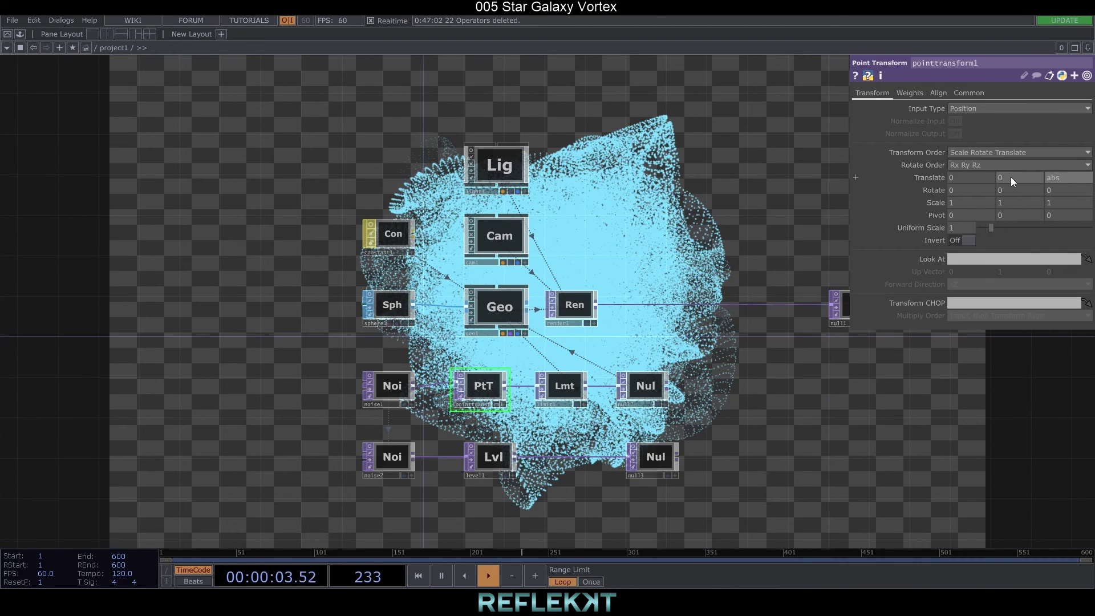
pyautogui.write('Time.secomnds')
pyautogui.press('BackSpace')
pyautogui.press('BackSpace')
pyautogui.press('BackSpace')
pyautogui.press('BackSpace')
pyautogui.write('nds')
pyautogui.press('Return')
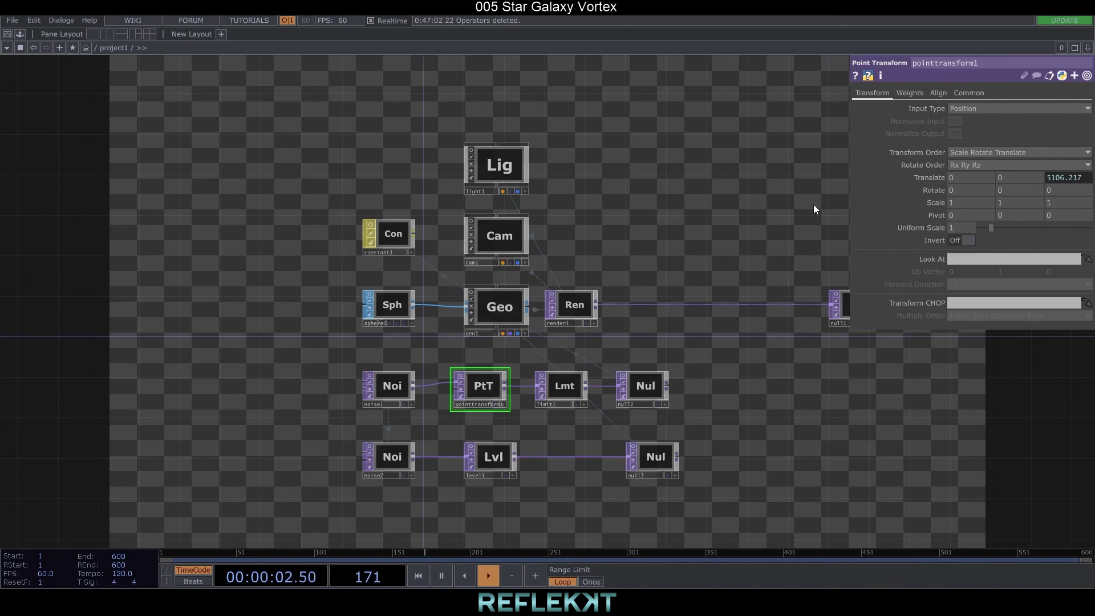
# Split the workspace into two side-by-side panes and show the 3D geometry view with the camera in the second one.
pyautogui.click(1088, 48)
pyautogui.click(1038, 67)
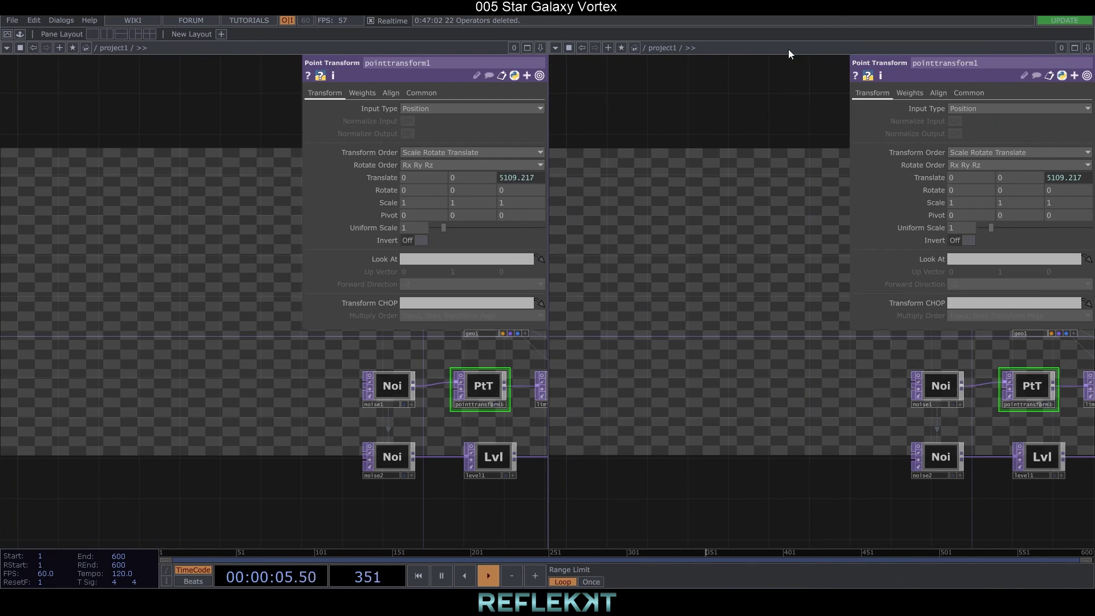
pyautogui.click(555, 47)
pyautogui.click(576, 84)
pyautogui.moveTo(831, 371); pyautogui.dragTo(815, 410)
pyautogui.scroll(-4, 166, 348)
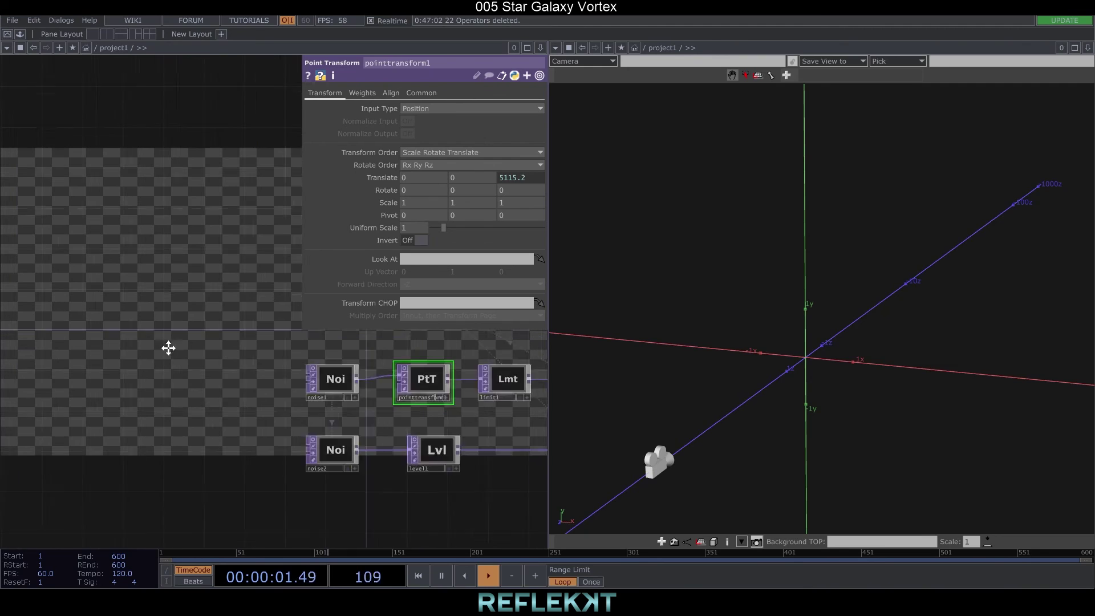
# Set the Limit TOP's minimum and maximum limit types to Loop.
pyautogui.click(358, 375)
pyautogui.click(422, 109)
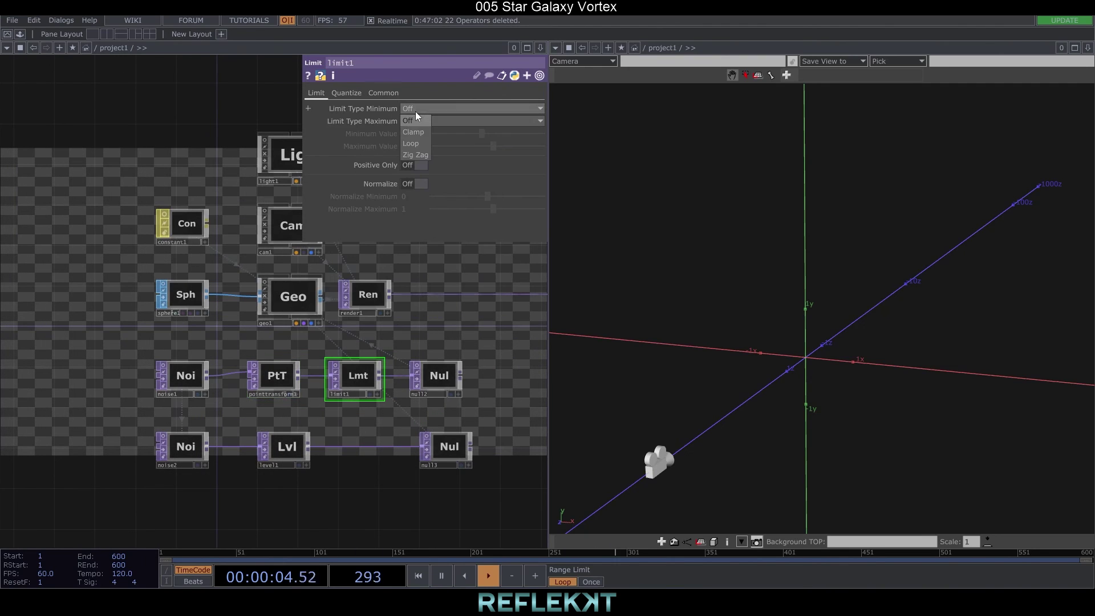
pyautogui.click(415, 139)
pyautogui.click(422, 121)
pyautogui.click(417, 147)
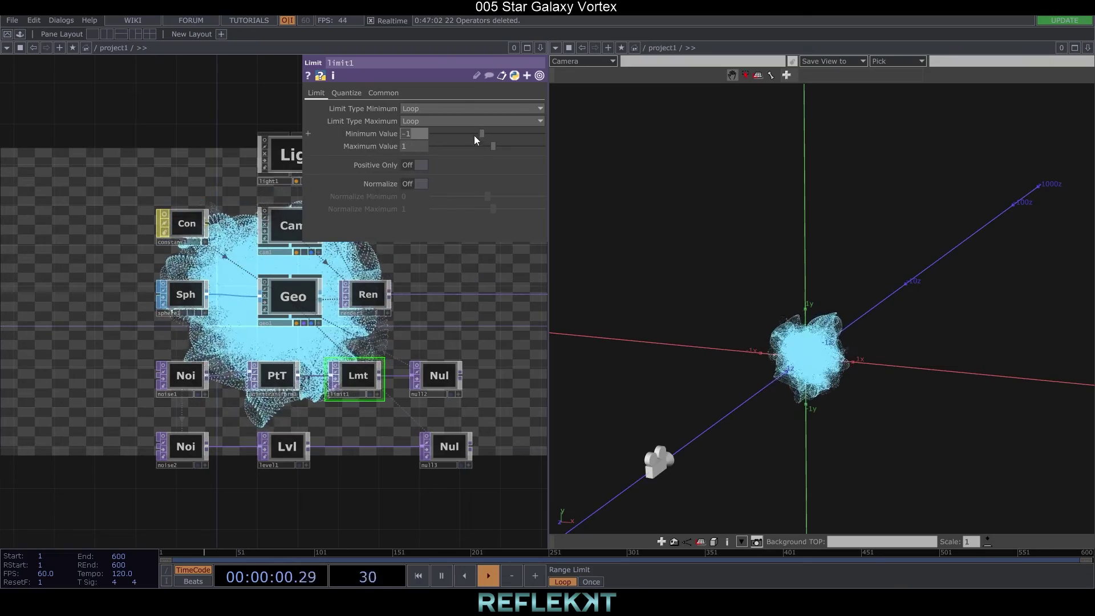
# Set the Limit TOP's minimum value to -6.5 and maximum value to 6.5.
pyautogui.moveTo(474, 132); pyautogui.dragTo(451, 132)
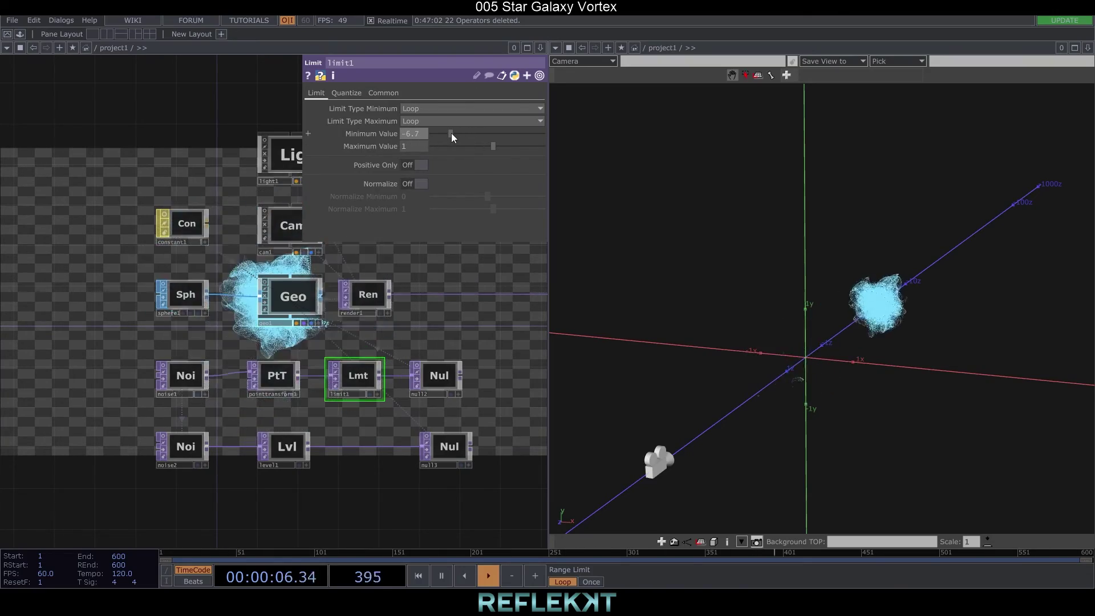
pyautogui.write('5')
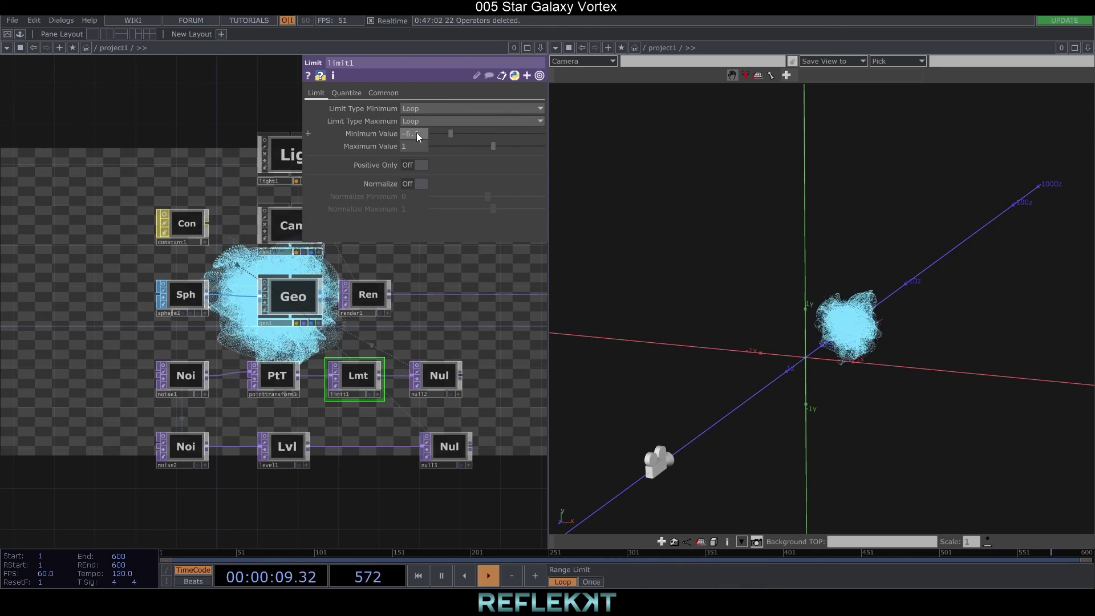
pyautogui.moveTo(419, 146); pyautogui.dragTo(385, 146)
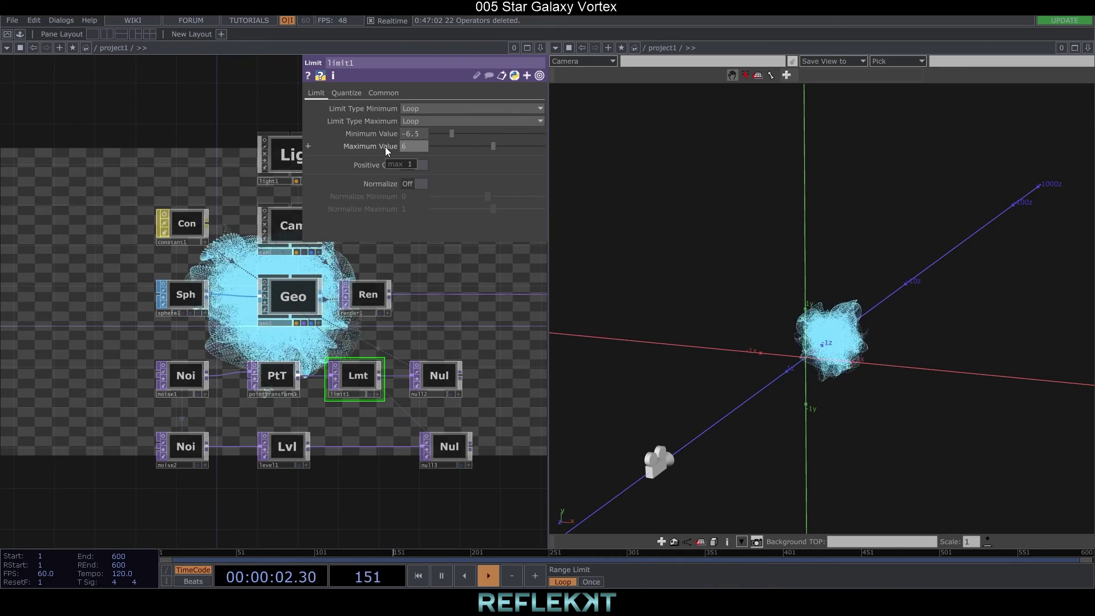
pyautogui.write('6.5')
pyautogui.press('Return')
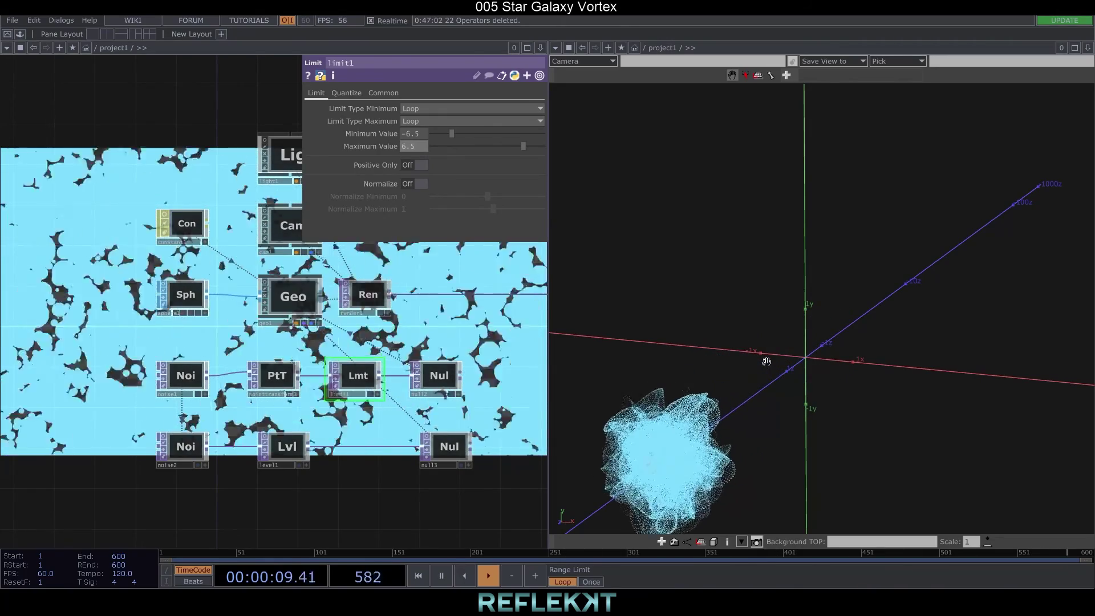
# Set the amplitude of noise1 to 8.
pyautogui.click(178, 382)
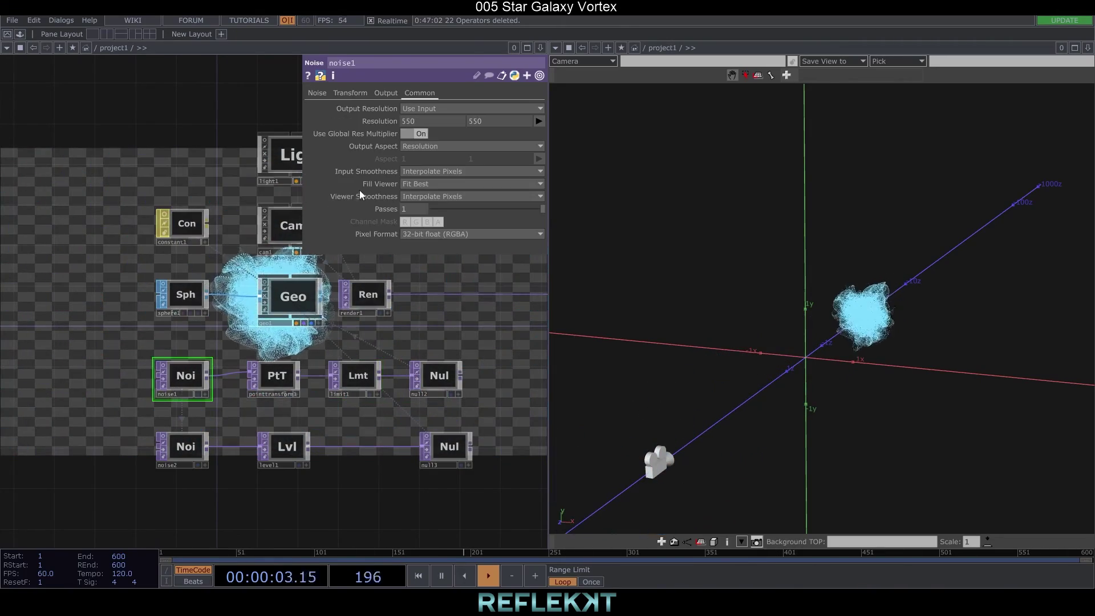
pyautogui.click(313, 90)
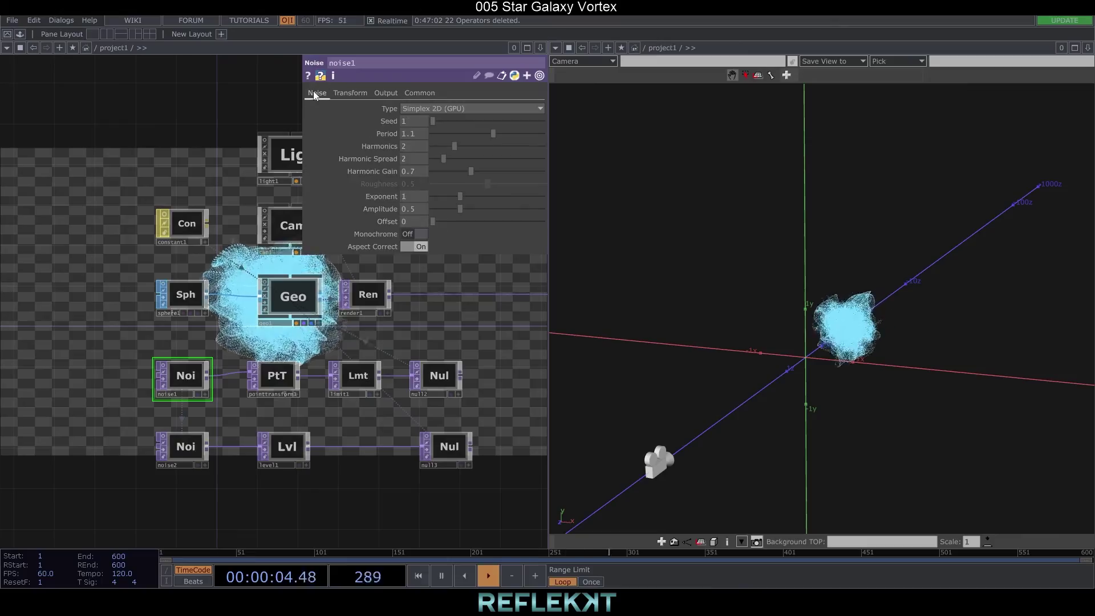
pyautogui.click(413, 209)
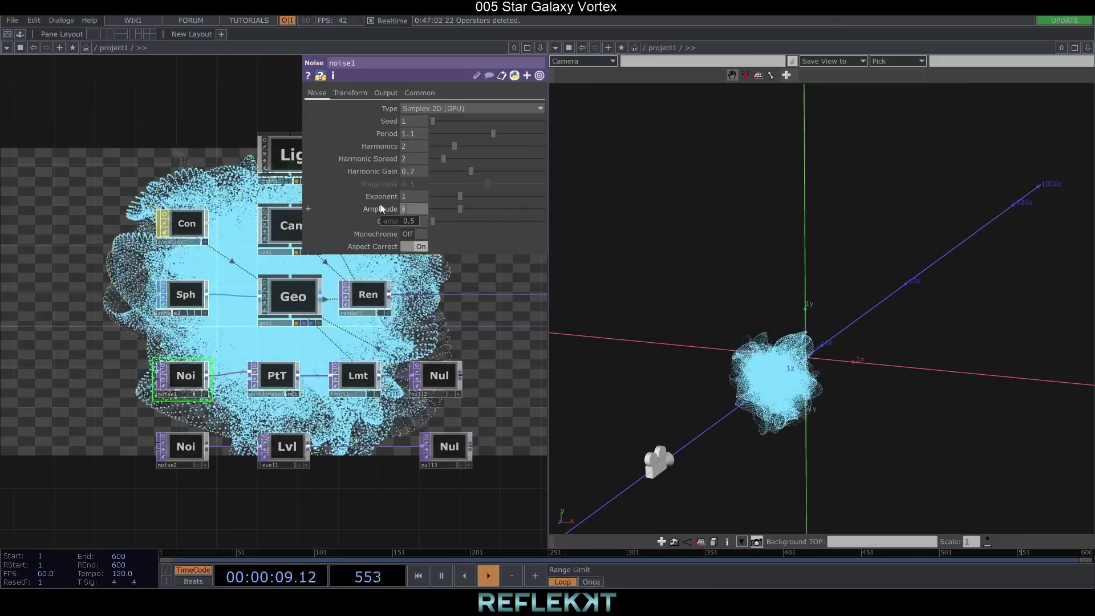
pyautogui.write('8')
pyautogui.press('Return')
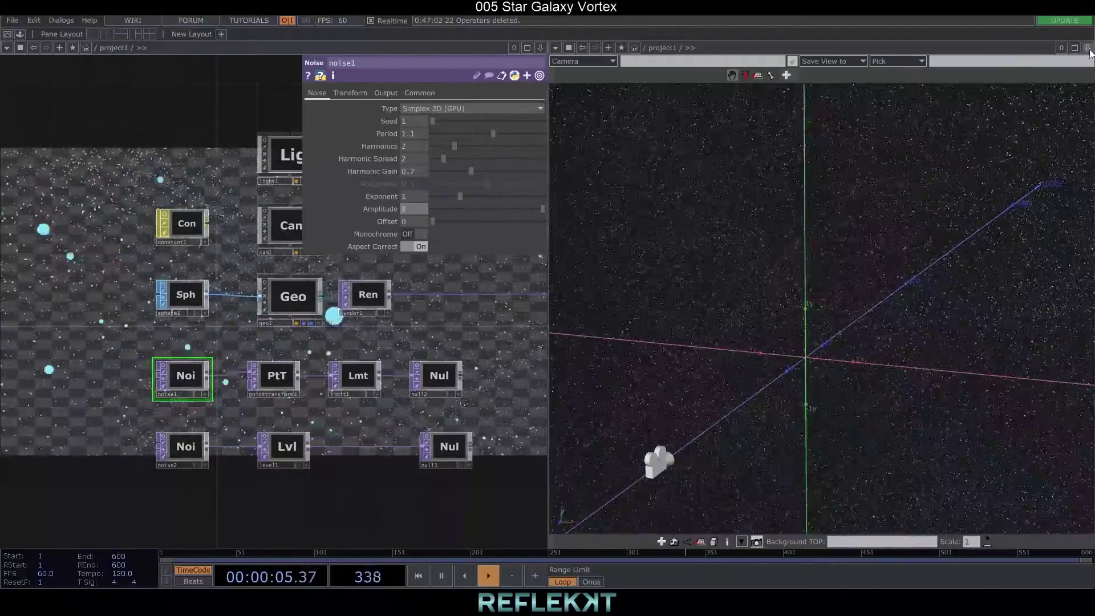
# Close the 3D geometry pane and lower the Level TOP's brightness to 0.5.
pyautogui.click(1064, 47)
pyautogui.click(1019, 128)
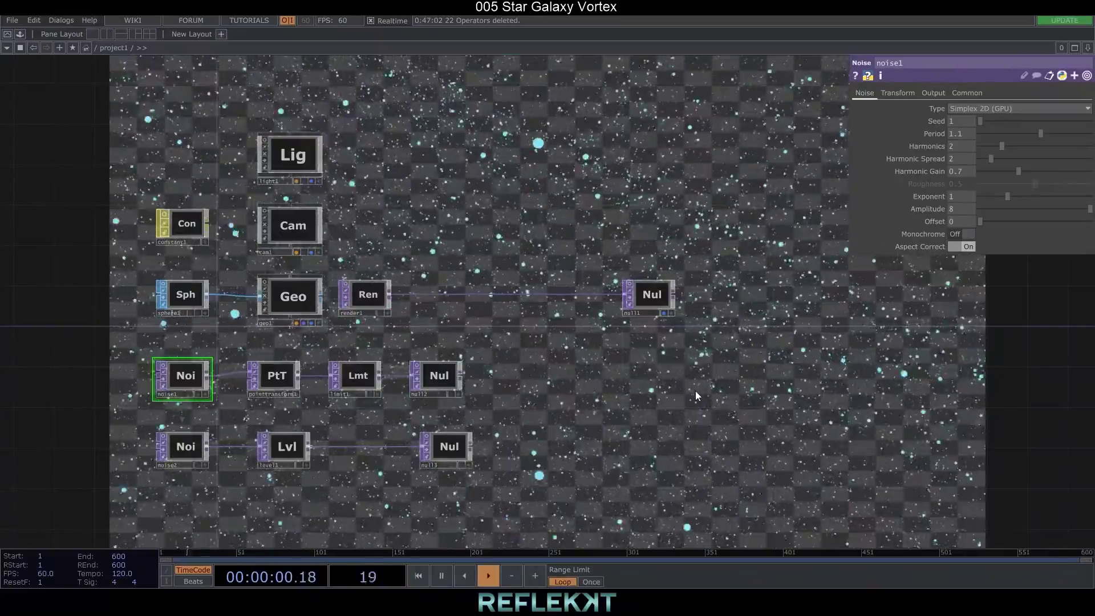
pyautogui.click(287, 447)
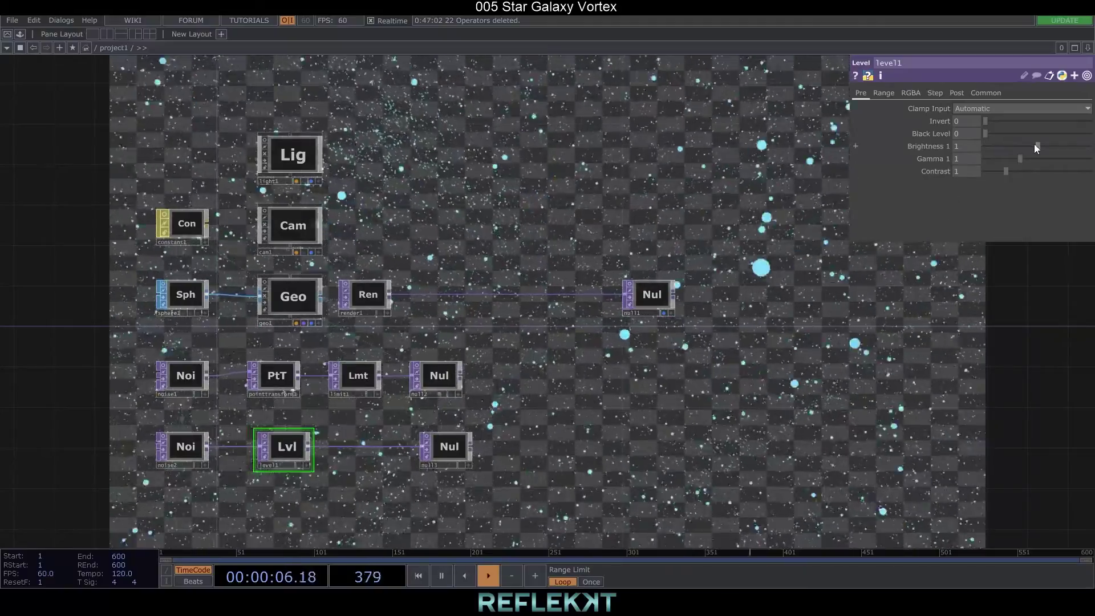
pyautogui.moveTo(1038, 145); pyautogui.dragTo(1012, 147)
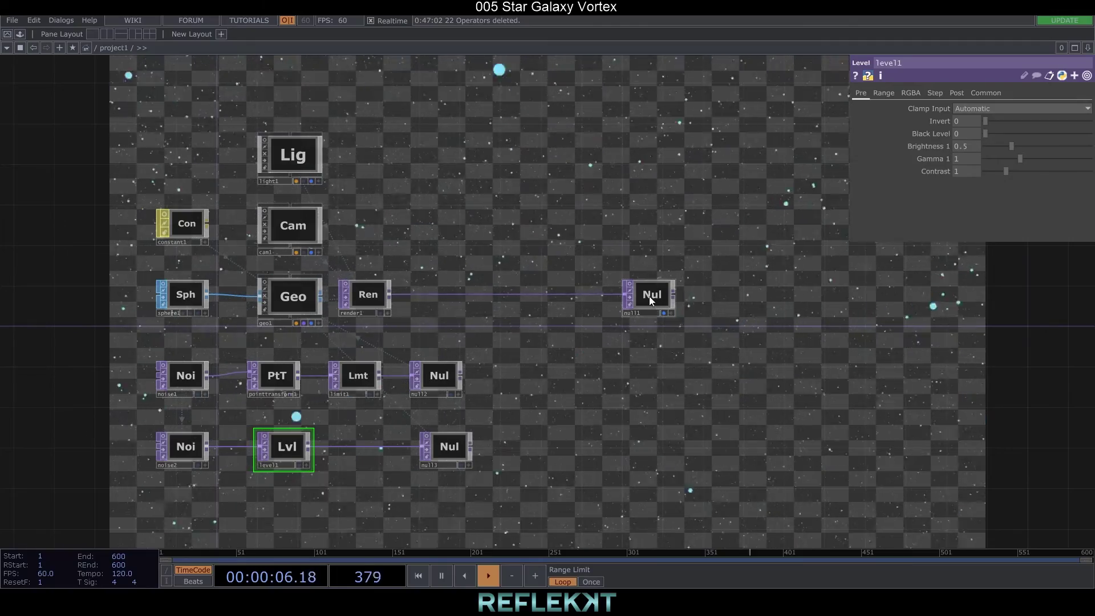
# Move null1 farther from the Render TOP and insert an RGB Key TOP on the wire between them.
pyautogui.moveTo(649, 296); pyautogui.dragTo(727, 300)
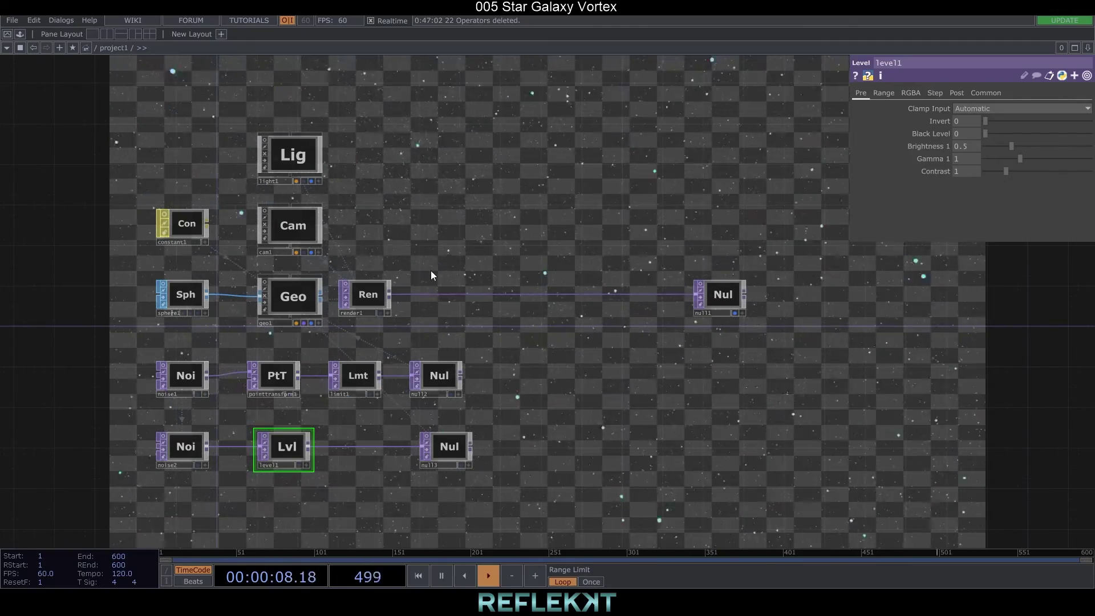
pyautogui.rightClick(616, 292)
pyautogui.click(630, 282)
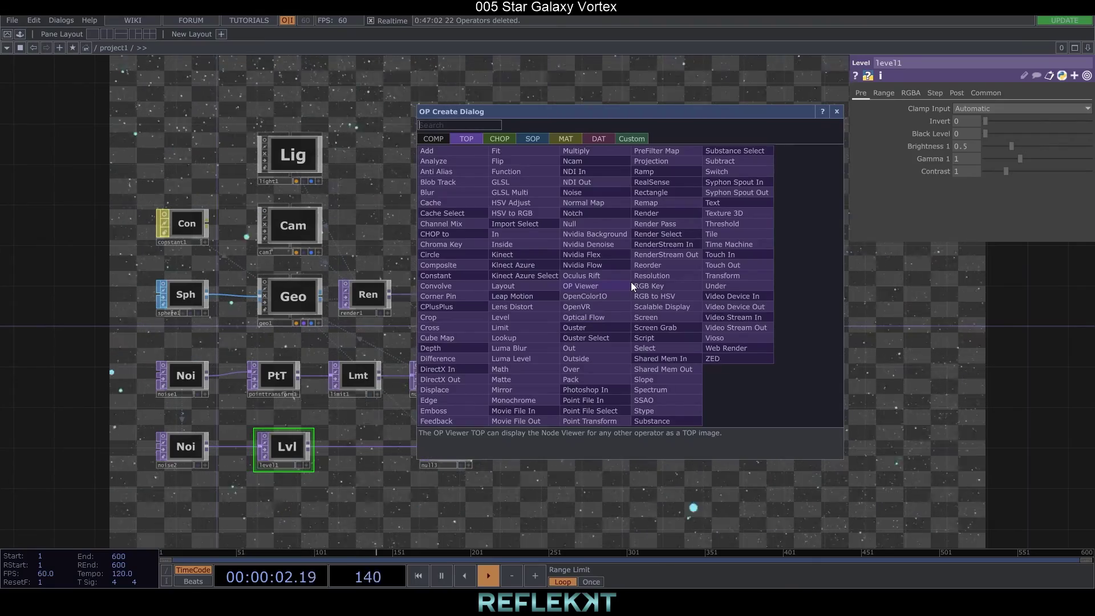
pyautogui.write('rgb')
pyautogui.click(647, 292)
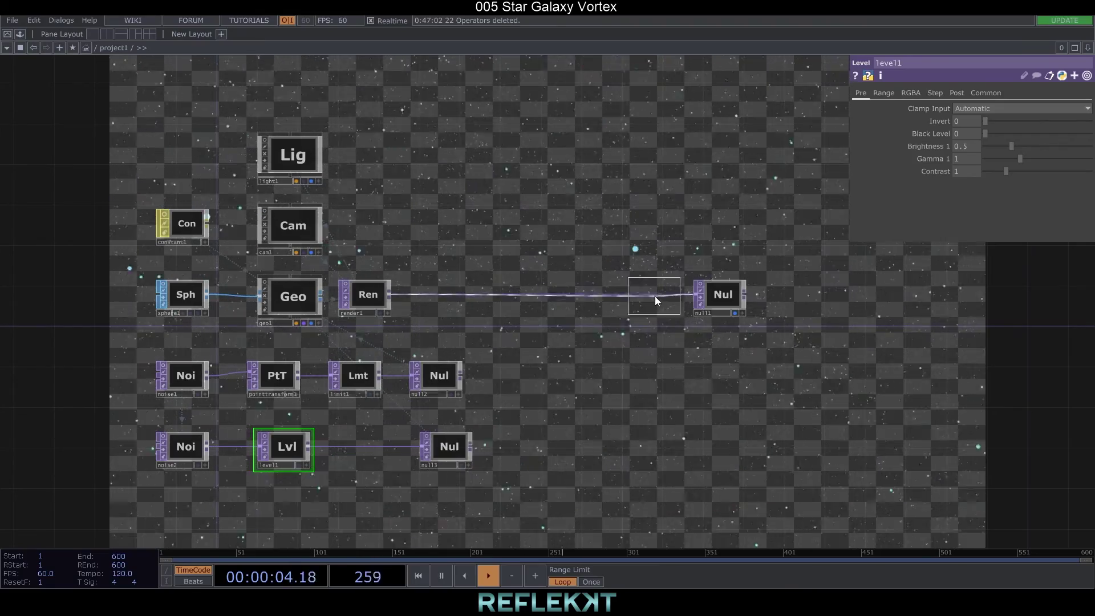
pyautogui.click(655, 294)
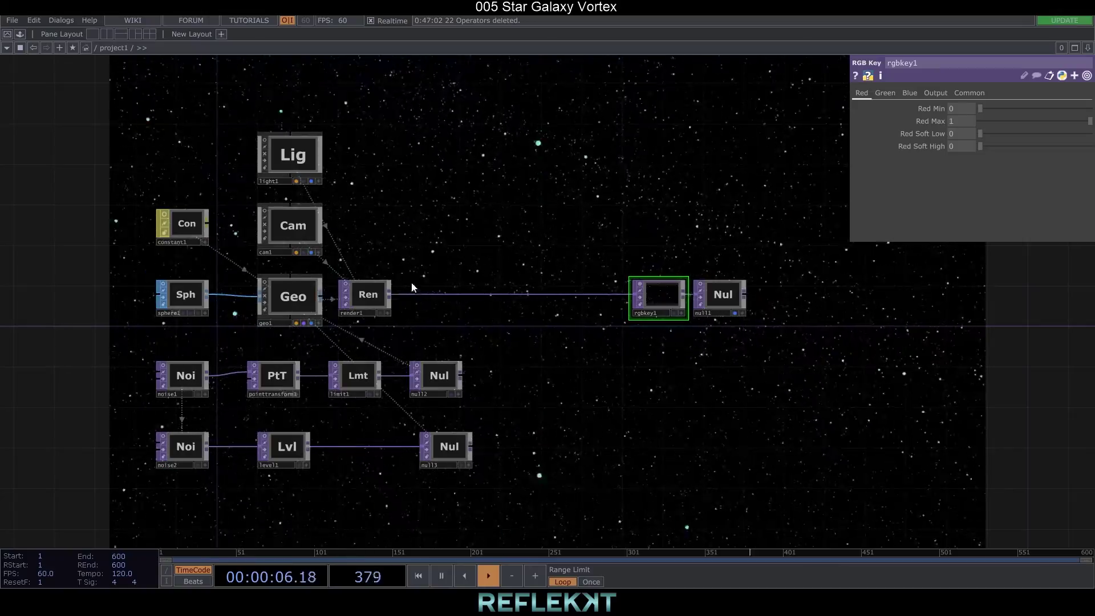
# Set the Render TOP's pixel format to 32-bit float (RGBA) and its resolution to 1920 x 1080.
pyautogui.click(371, 295)
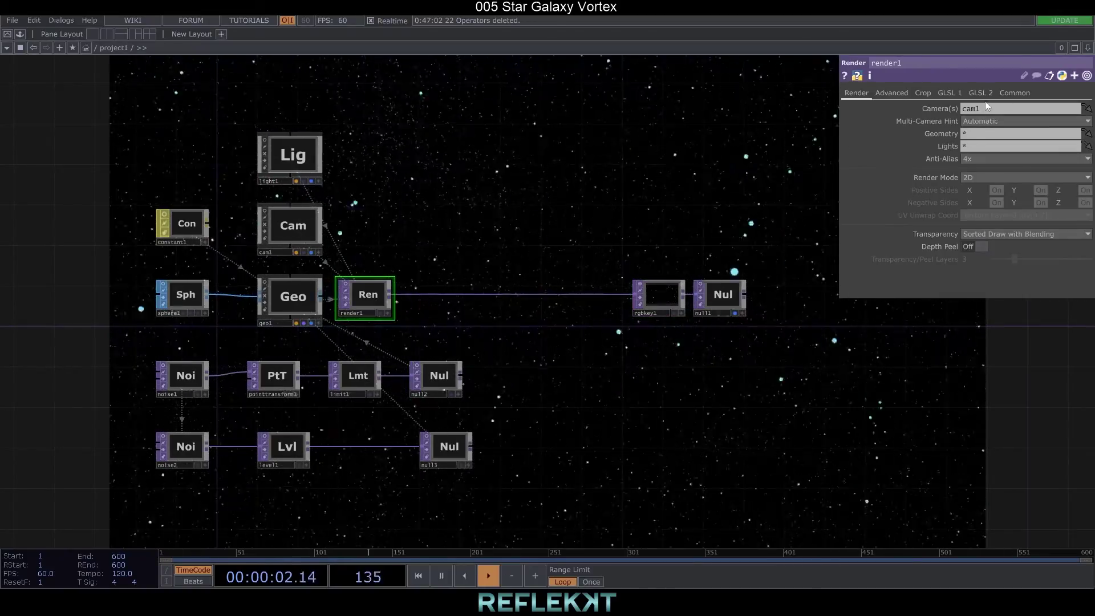
pyautogui.click(1014, 93)
pyautogui.click(989, 184)
pyautogui.click(985, 241)
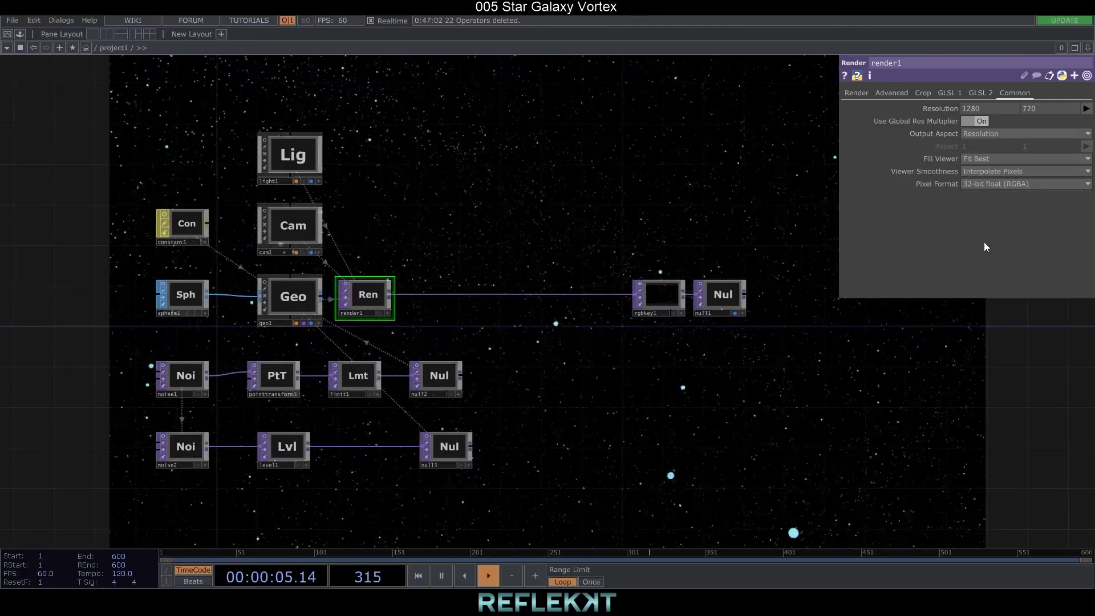
pyautogui.click(1086, 109)
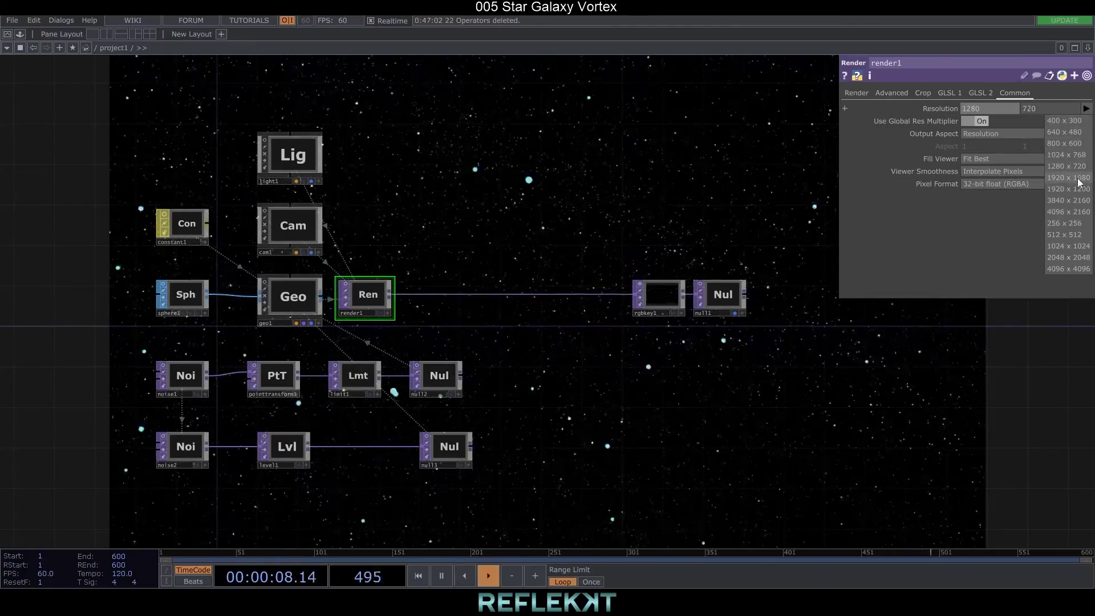
pyautogui.click(1068, 177)
# Branch a Feedback TOP off render1 and append a Level TOP to it above the main chain.
pyautogui.rightClick(392, 293)
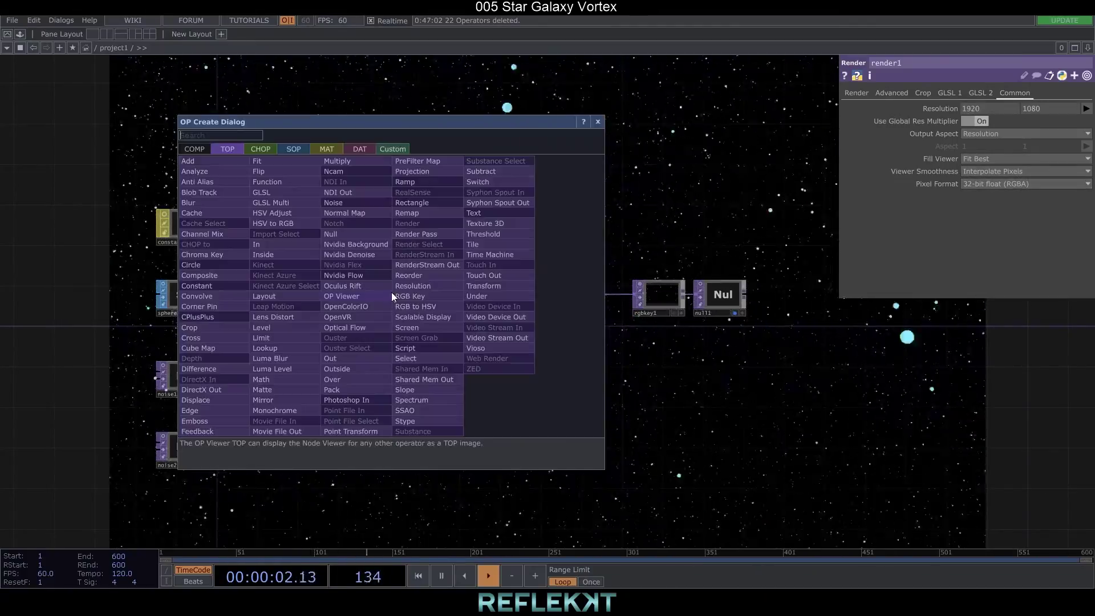
pyautogui.click(191, 428)
pyautogui.click(458, 236)
pyautogui.rightClick(480, 235)
pyautogui.write('leve')
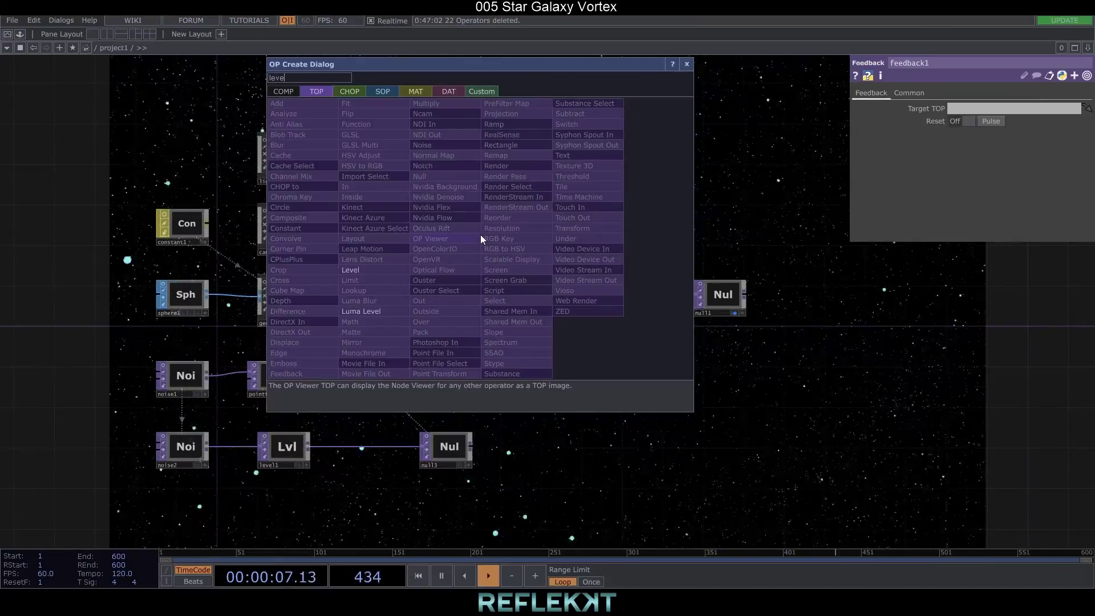
pyautogui.click(353, 270)
pyautogui.click(526, 234)
# Append a Blur TOP after level2 and move rgbkey1 and null1 farther along the chain to make room.
pyautogui.rightClick(551, 232)
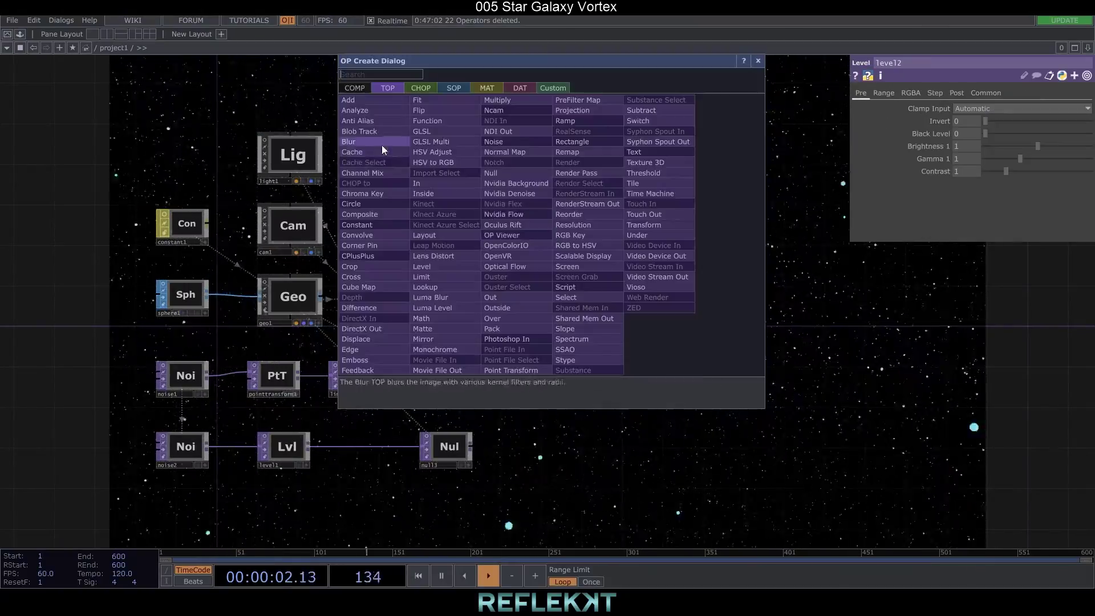
pyautogui.click(382, 144)
pyautogui.click(600, 235)
pyautogui.moveTo(627, 268); pyautogui.dragTo(719, 319, button='right')
pyautogui.moveTo(672, 293); pyautogui.dragTo(813, 293)
# Append a Composite TOP after blur1 and set its operation to Over.
pyautogui.rightClick(624, 234)
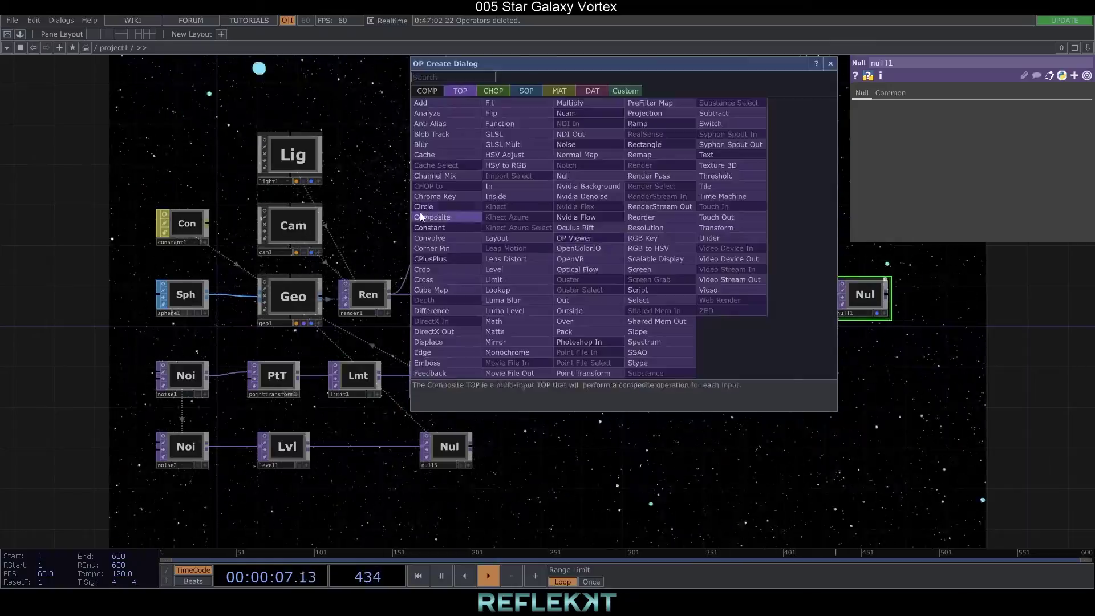
pyautogui.click(445, 217)
pyautogui.click(674, 262)
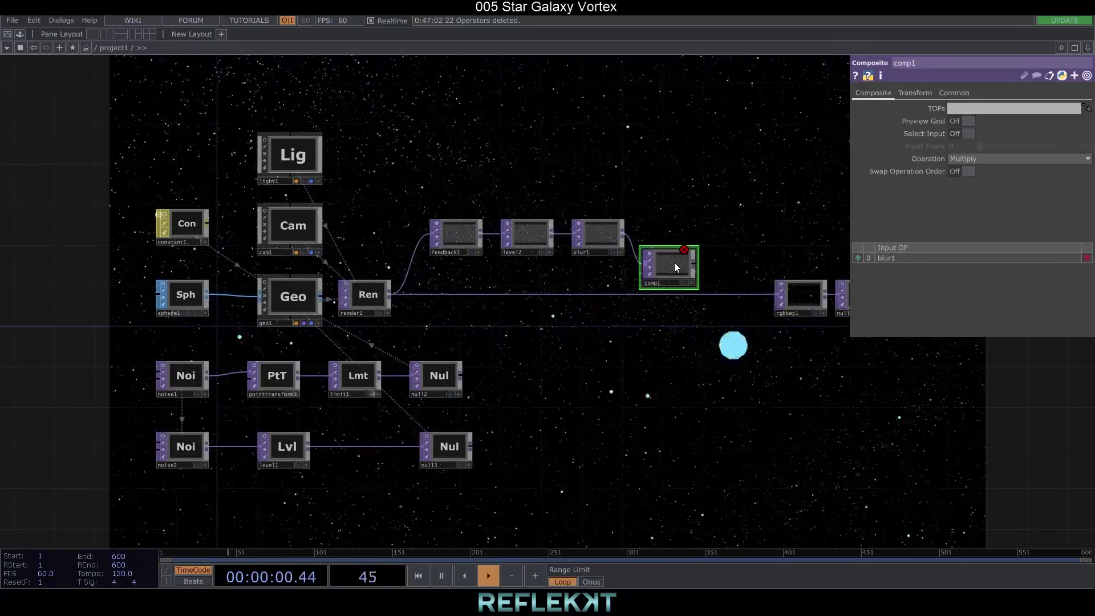
pyautogui.click(976, 159)
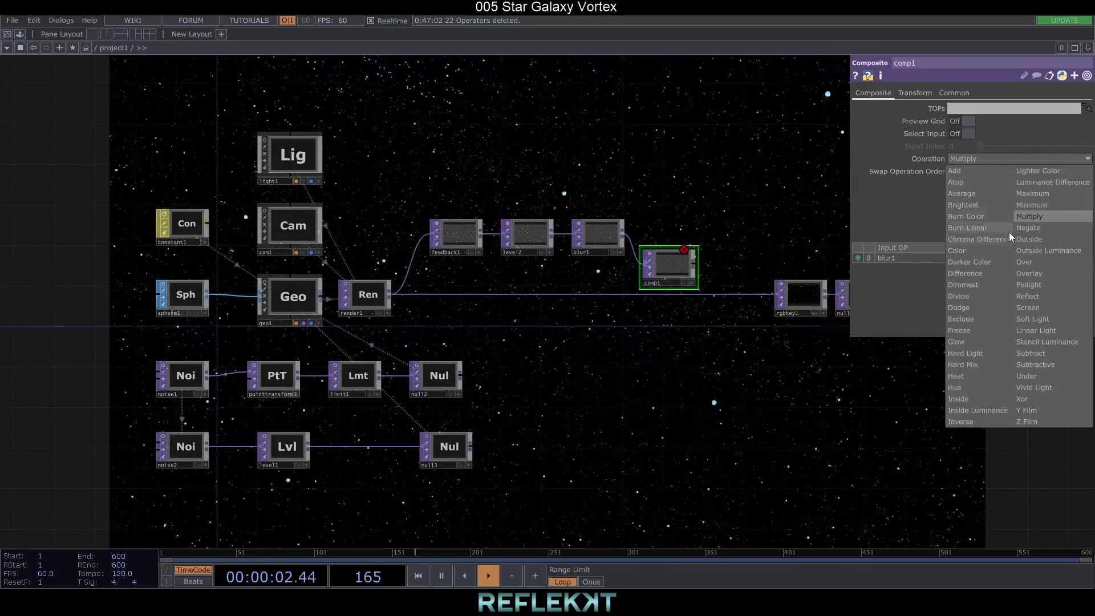
pyautogui.click(1028, 262)
# Make comp1 the target of the Feedback TOP and route render1 through comp1 into rgbkey1.
pyautogui.moveTo(672, 268); pyautogui.dragTo(442, 239)
pyautogui.moveTo(392, 296); pyautogui.dragTo(777, 295)
pyautogui.moveTo(669, 262); pyautogui.dragTo(679, 283)
# Set level2's post opacity to 0.9 and the Blur TOP's pre-shrink to 2.
pyautogui.click(533, 231)
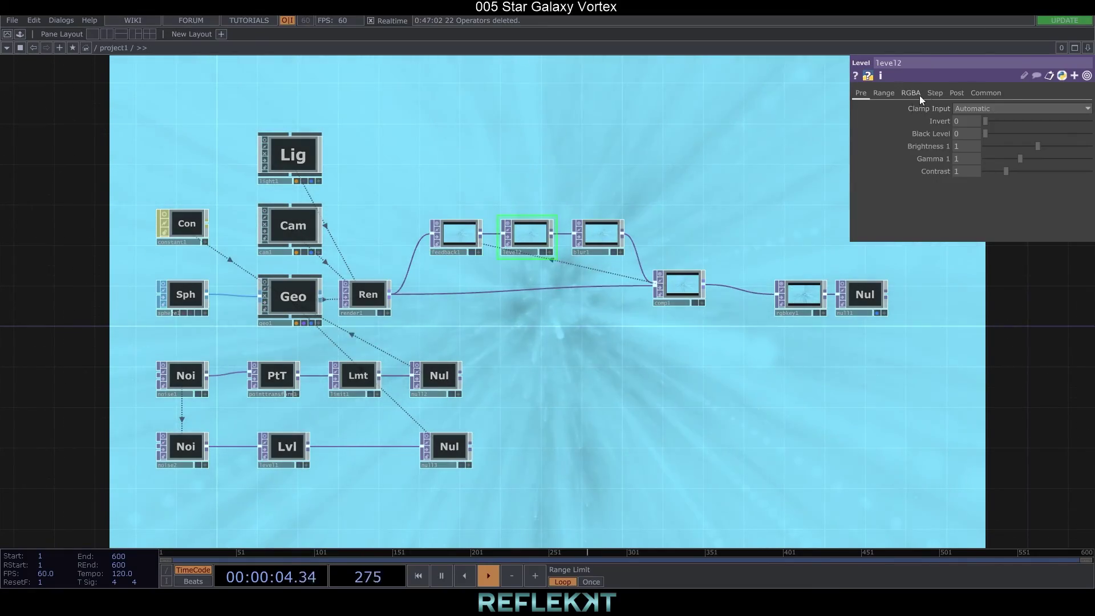
pyautogui.click(957, 93)
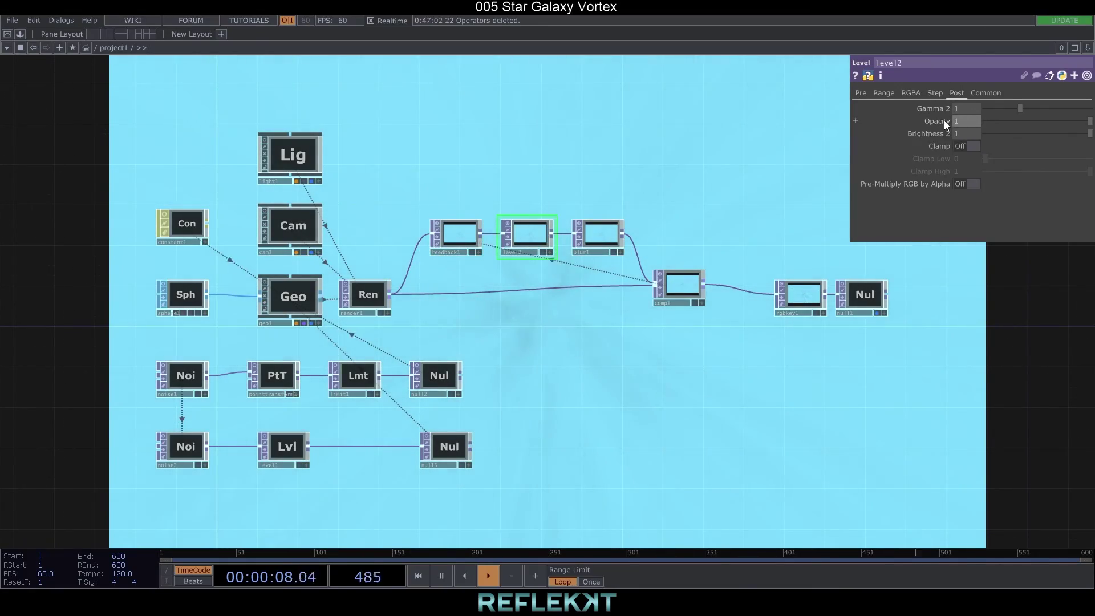
pyautogui.moveTo(943, 122); pyautogui.dragTo(918, 125, button='middle')
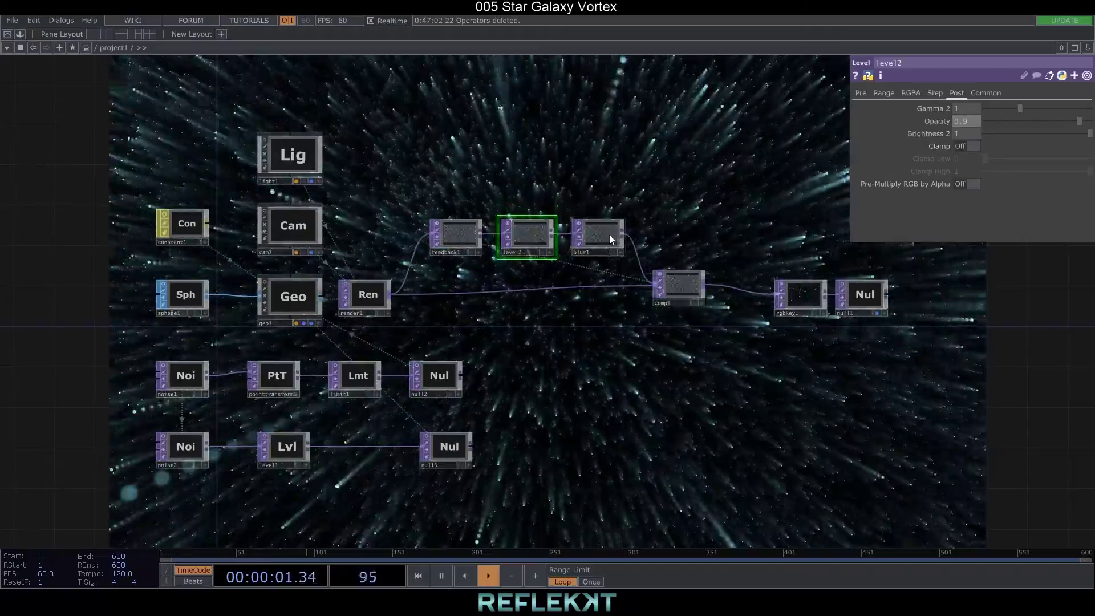
pyautogui.click(606, 234)
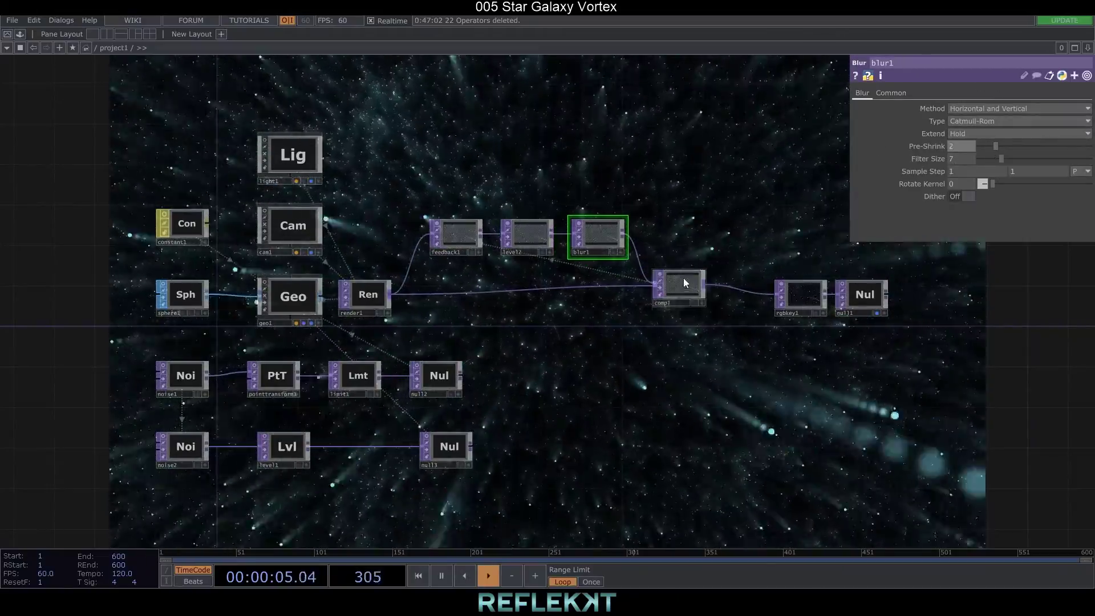
# Line comp1 up with the main chain and move rgbkey1 and null1 farther away from it.
pyautogui.moveTo(683, 280); pyautogui.dragTo(686, 294)
pyautogui.moveTo(674, 234); pyautogui.dragTo(458, 243)
pyautogui.moveTo(674, 343); pyautogui.dragTo(577, 302, button='right')
pyautogui.moveTo(576, 306); pyautogui.dragTo(627, 306)
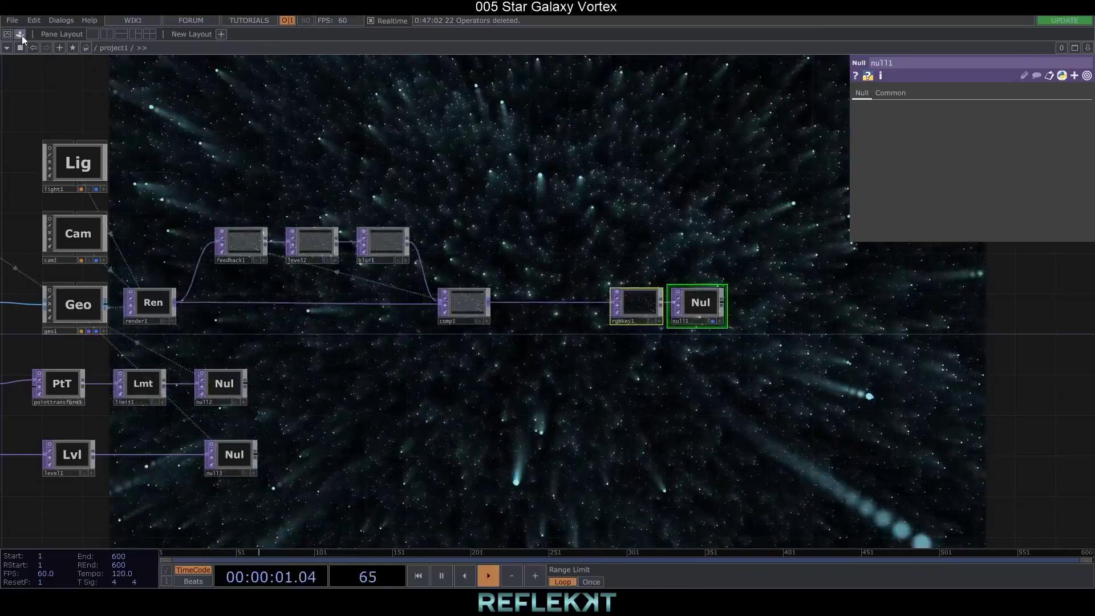
# Branch the bloom image filter from the Palette off comp1 and append a Composite TOP to it.
pyautogui.click(21, 35)
pyautogui.moveTo(30, 257)
pyautogui.mouseDown()
pyautogui.moveTo(620, 264)
pyautogui.moveTo(690, 250)
pyautogui.moveTo(427, 289)
pyautogui.moveTo(470, 228)
pyautogui.mouseUp()
pyautogui.rightClick(533, 231)
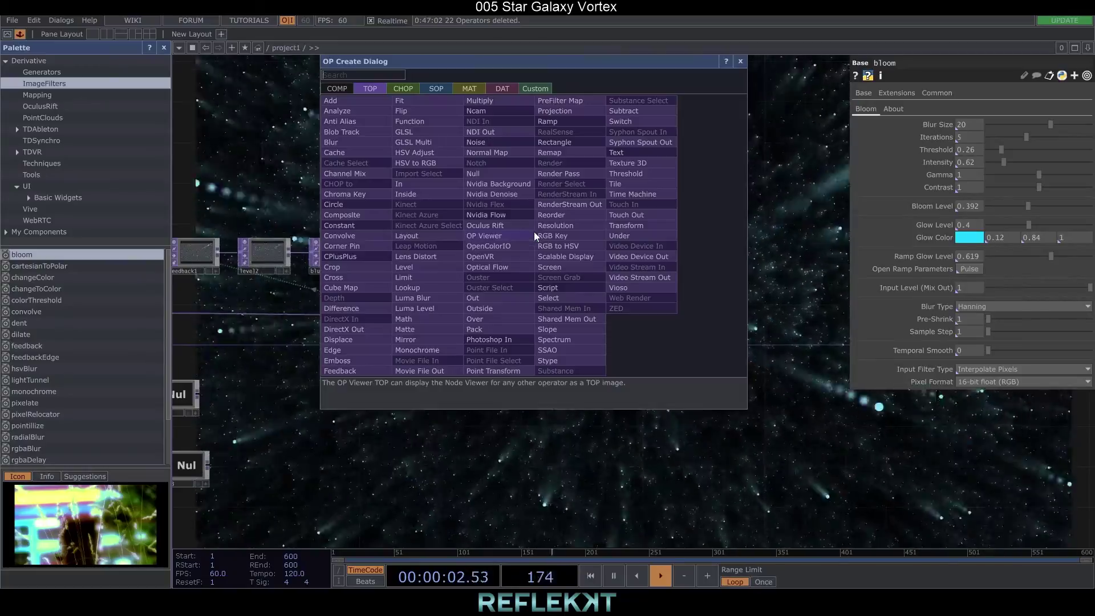
pyautogui.click(377, 245)
pyautogui.click(595, 235)
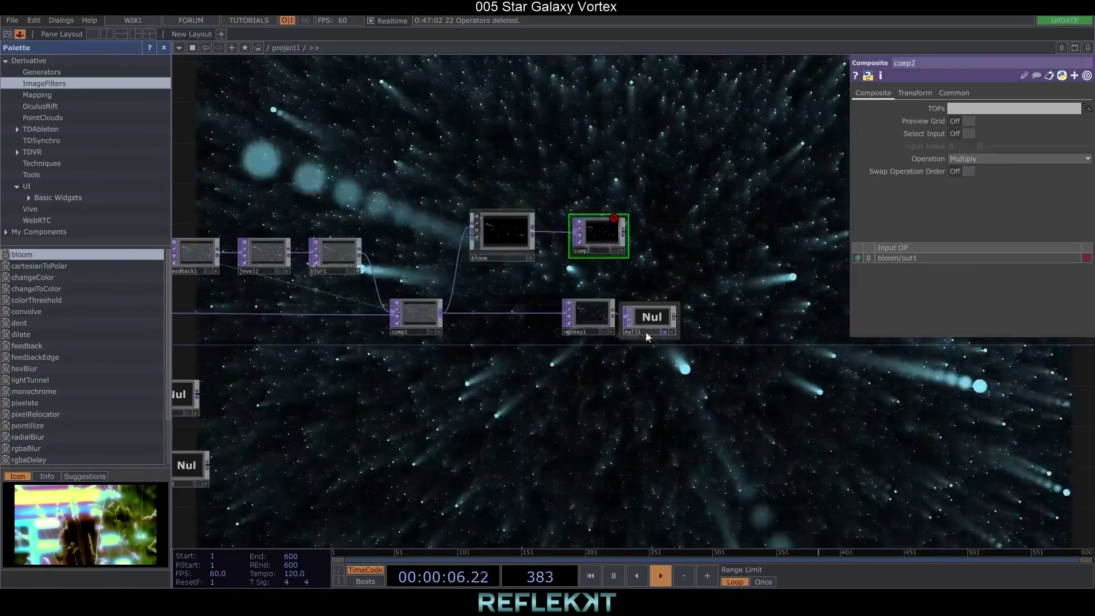
# Move rgbkey1 and null1 farther along and feed comp2's output into rgbkey1.
pyautogui.moveTo(662, 353); pyautogui.dragTo(722, 313)
pyautogui.moveTo(626, 243); pyautogui.dragTo(795, 309)
pyautogui.rightClick(678, 258)
pyautogui.click(699, 293)
pyautogui.click(789, 313)
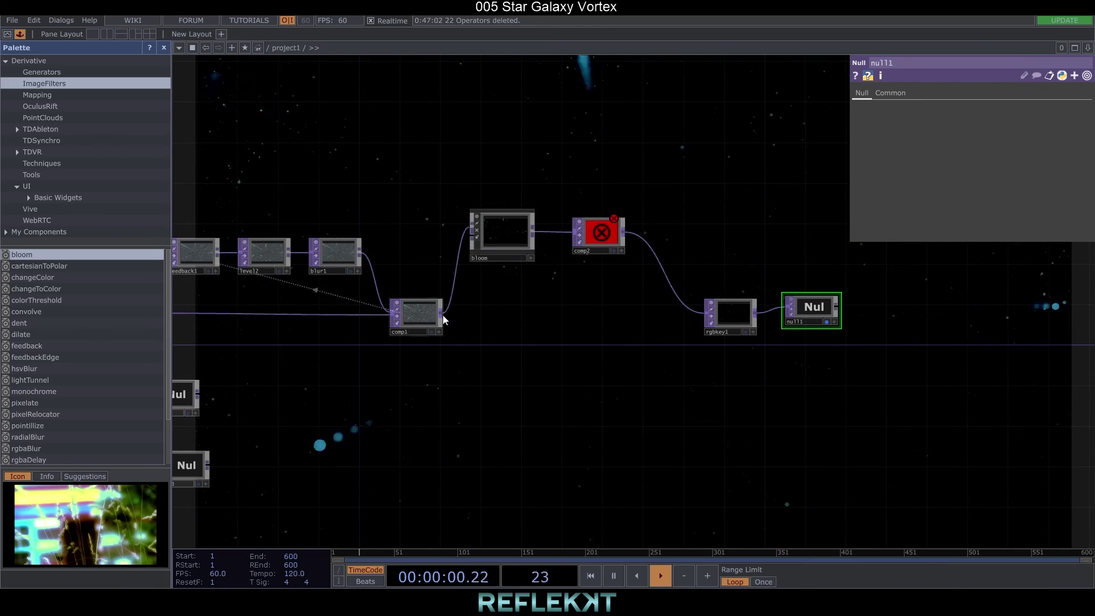
# Connect comp1 as comp2's second input, set comp2's operation to Over and line it up with the main chain.
pyautogui.moveTo(443, 315); pyautogui.dragTo(591, 235)
pyautogui.click(590, 235)
pyautogui.click(969, 155)
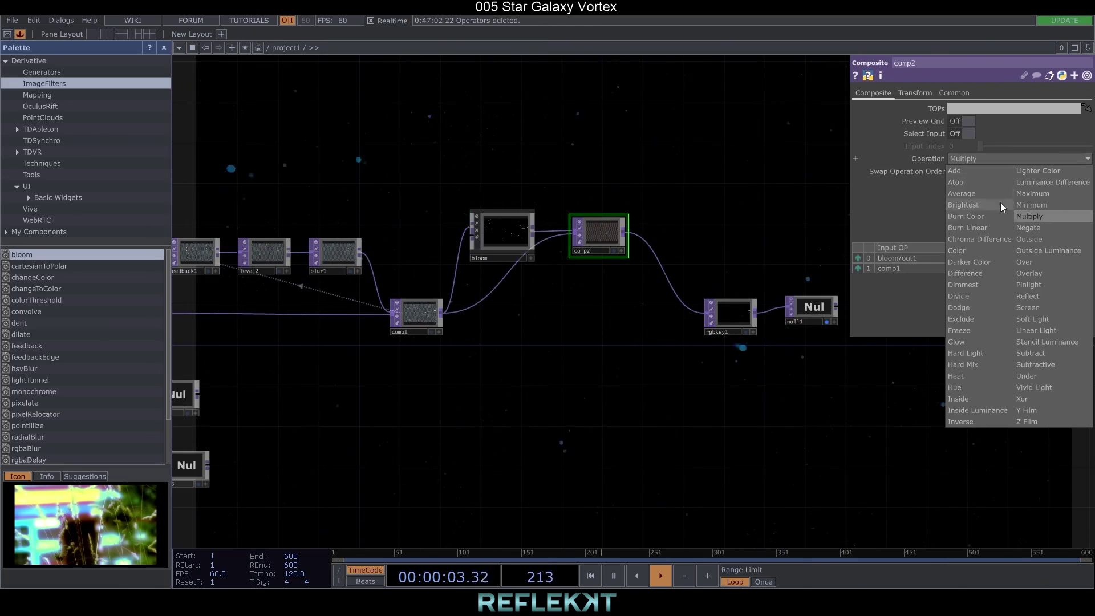
pyautogui.click(1038, 259)
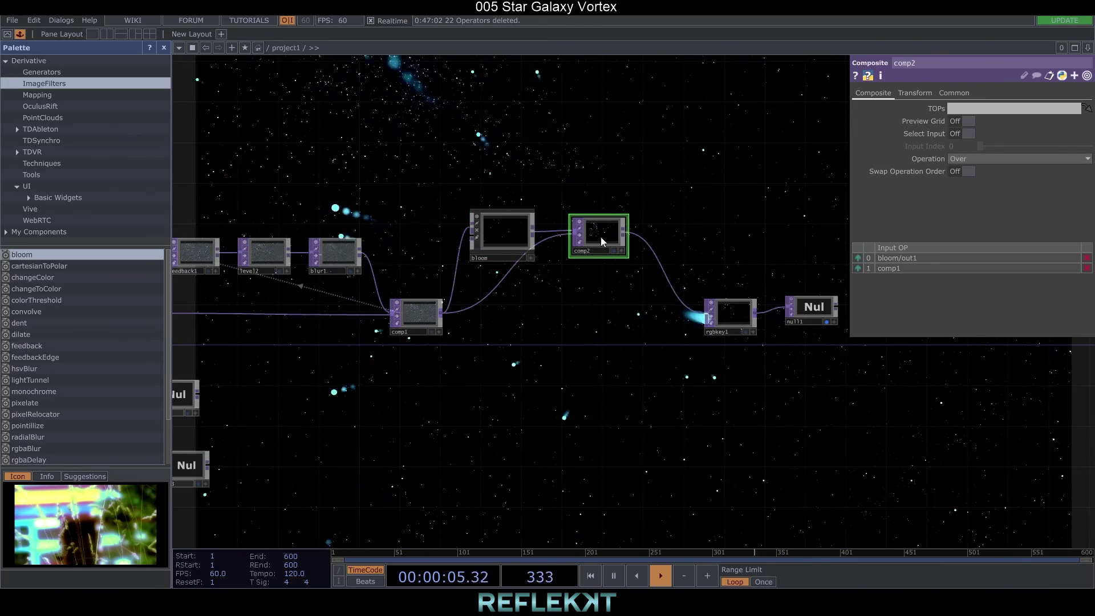
pyautogui.moveTo(600, 238); pyautogui.dragTo(618, 328)
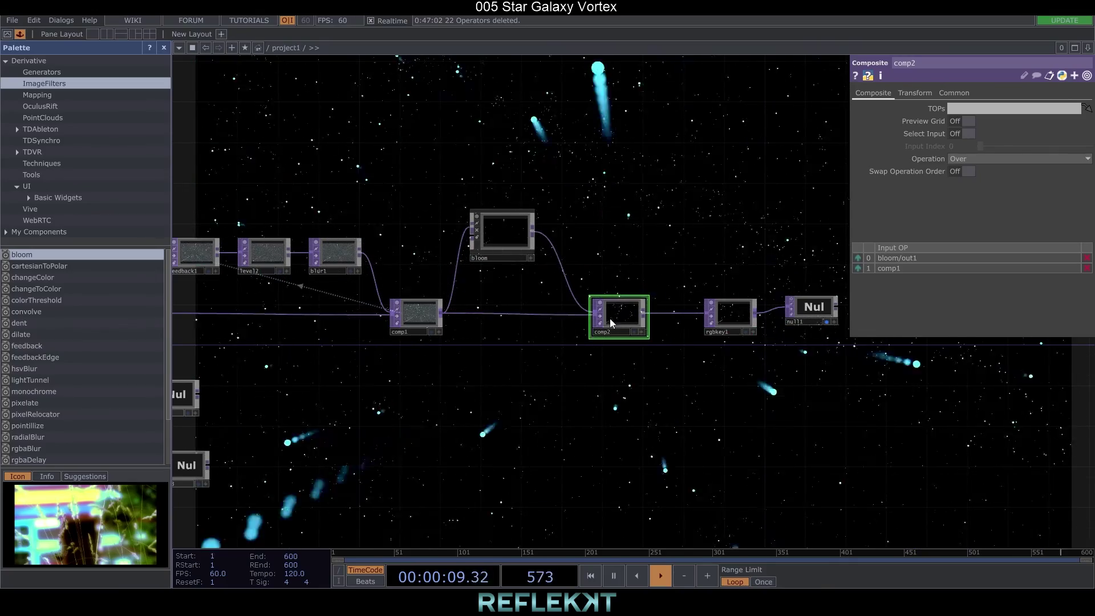
# Set the bloom component's threshold to 0.07 and its input level (mix out) to 0.
pyautogui.click(491, 232)
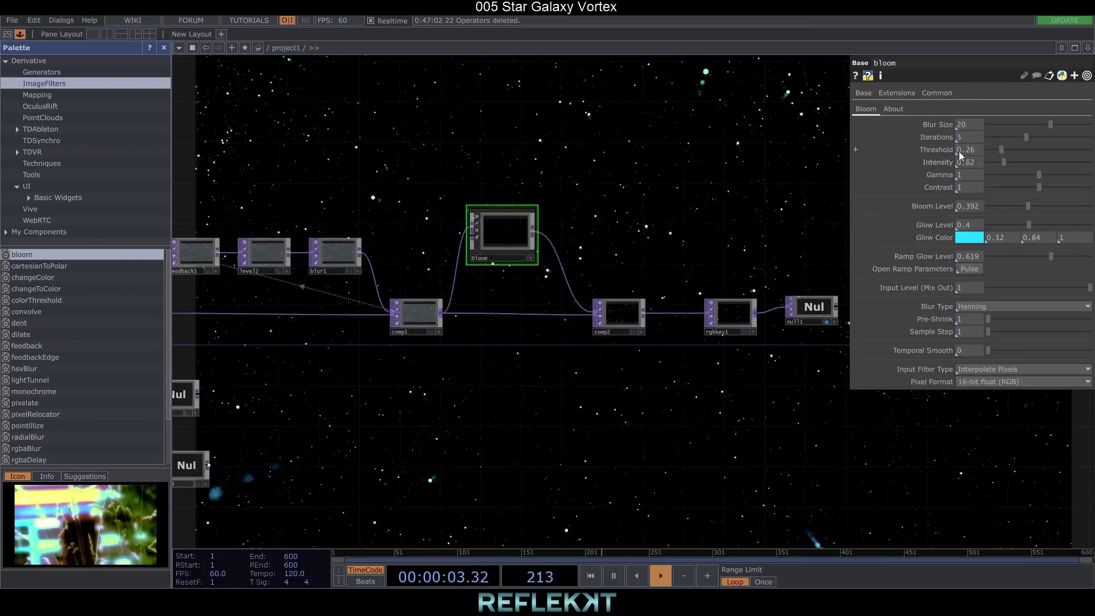
pyautogui.moveTo(1002, 152); pyautogui.dragTo(992, 153)
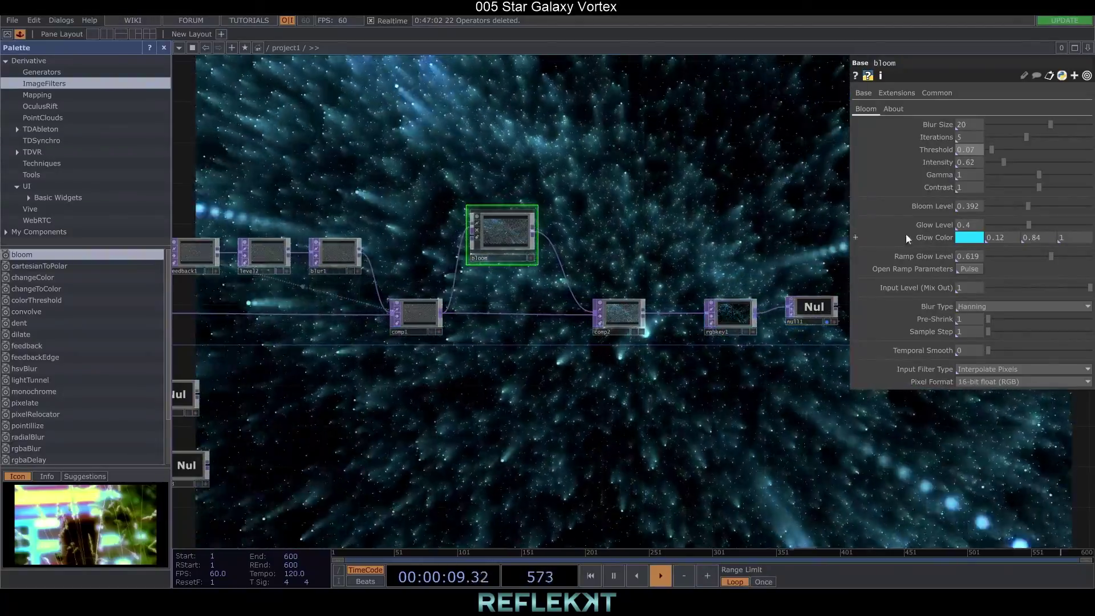
pyautogui.moveTo(1091, 289); pyautogui.dragTo(972, 302)
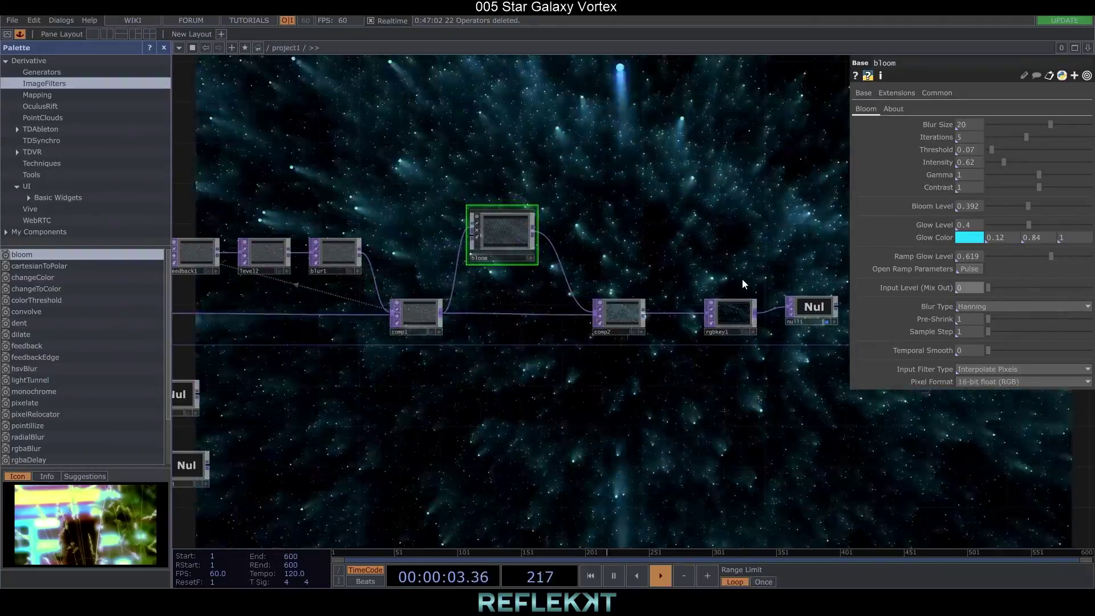
# Insert the twirl image filter from the Palette between comp2 and rgbkey1, then close the Palette.
pyautogui.moveTo(673, 263); pyautogui.dragTo(567, 265)
pyautogui.moveTo(700, 356); pyautogui.dragTo(552, 281)
pyautogui.moveTo(582, 311); pyautogui.dragTo(643, 322)
pyautogui.scroll(-3, 86, 319)
pyautogui.moveTo(22, 459); pyautogui.dragTo(630, 320)
pyautogui.moveTo(561, 274); pyautogui.dragTo(560, 314)
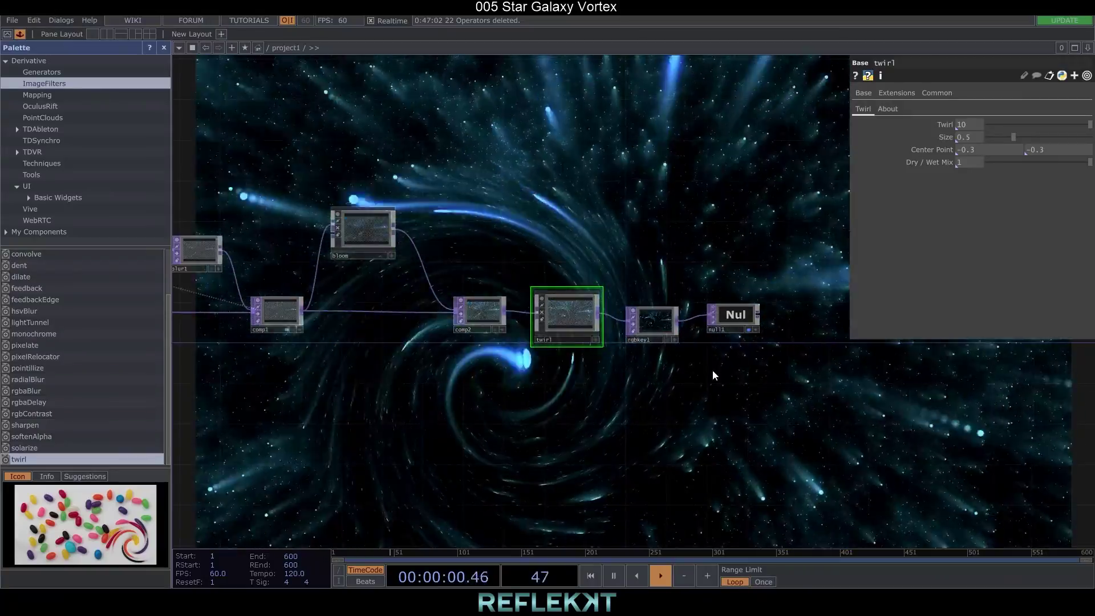
pyautogui.moveTo(713, 371); pyautogui.dragTo(672, 373)
pyautogui.moveTo(547, 331); pyautogui.dragTo(583, 420, button='middle')
pyautogui.scroll(-3, 214, 132)
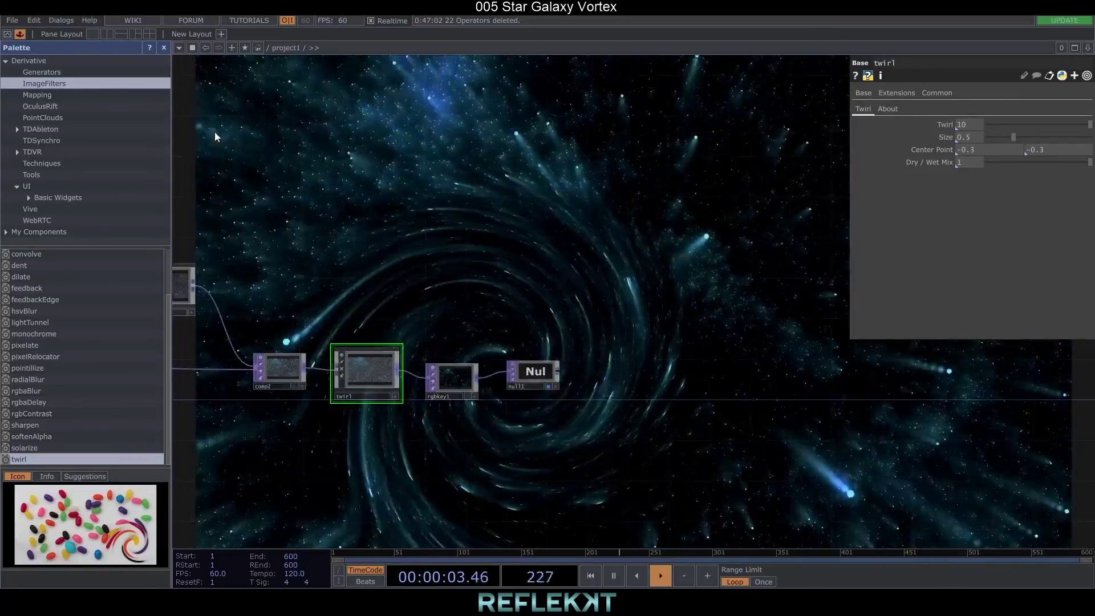
pyautogui.click(163, 48)
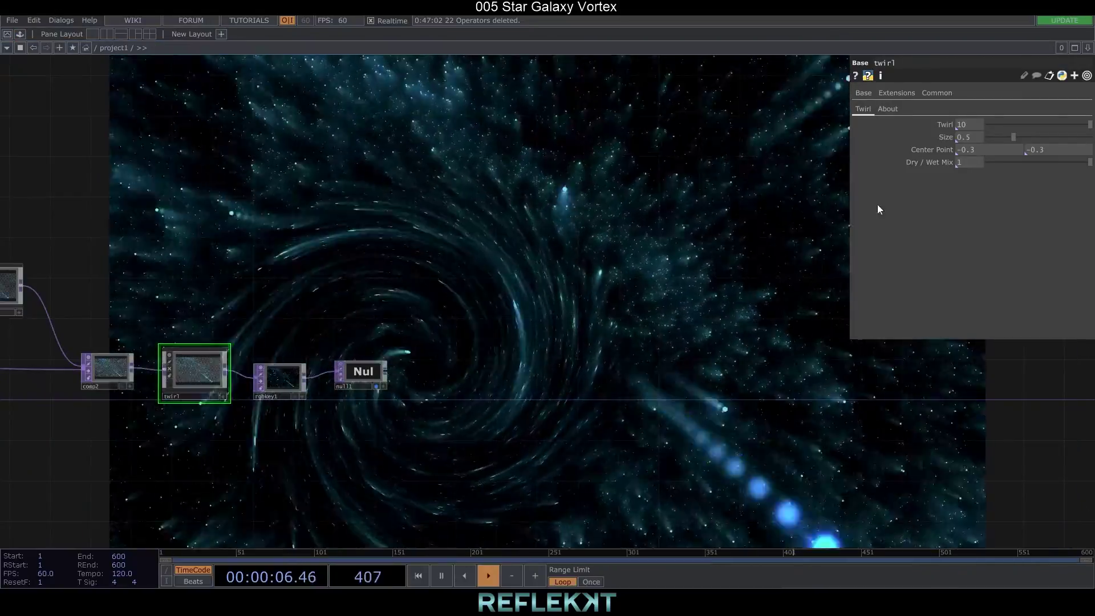
# Set the twirl component's center point to 0, 0, its twirl to 1.8 and its size to 0.75.
pyautogui.moveTo(919, 147); pyautogui.dragTo(956, 132, button='middle')
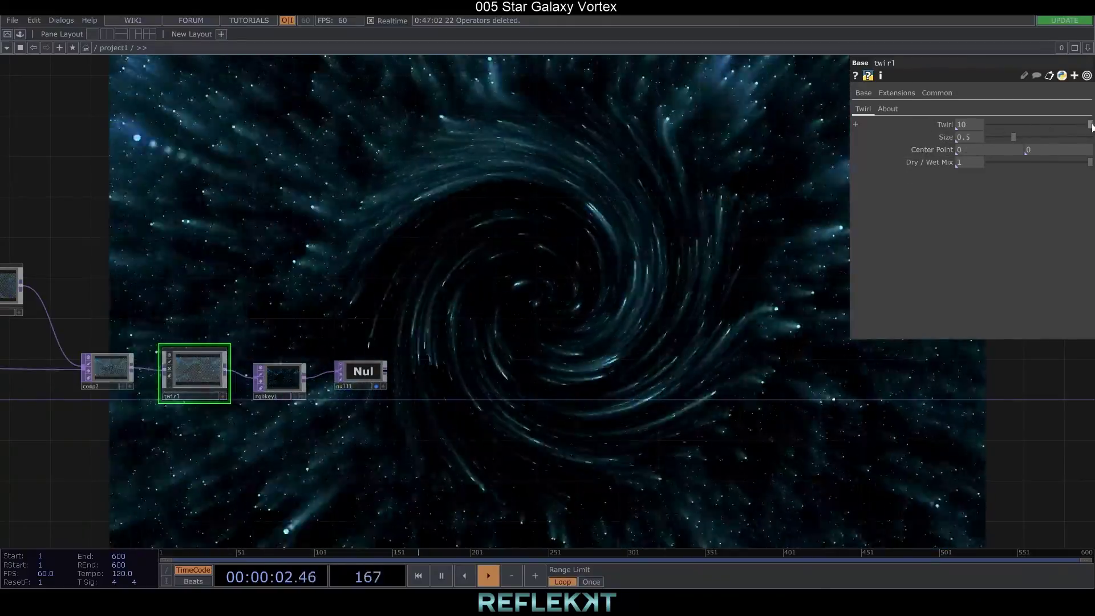
pyautogui.moveTo(1079, 125); pyautogui.dragTo(1028, 136)
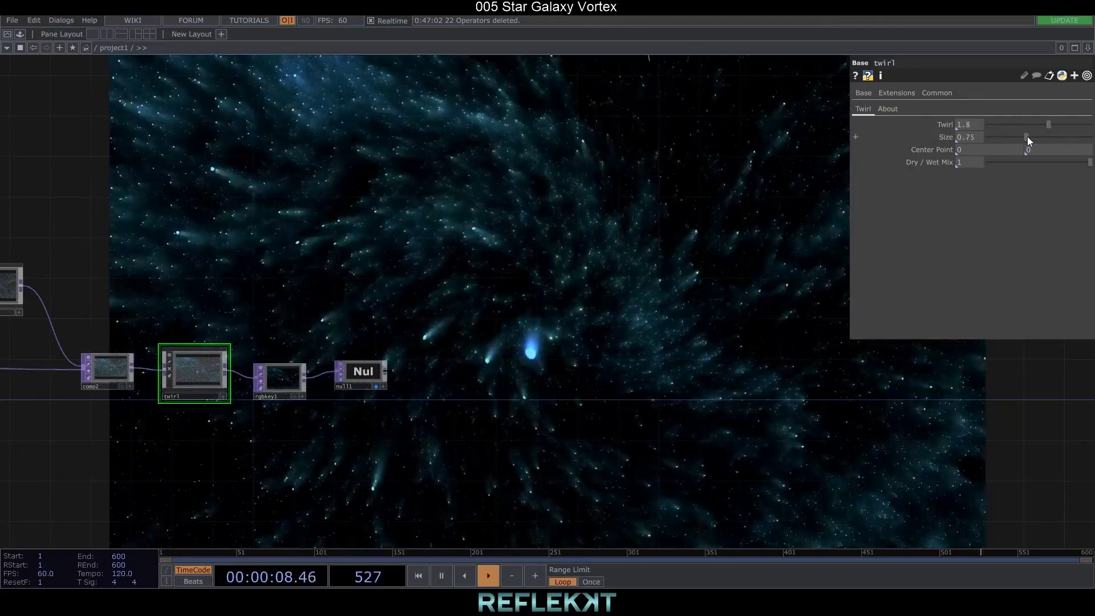